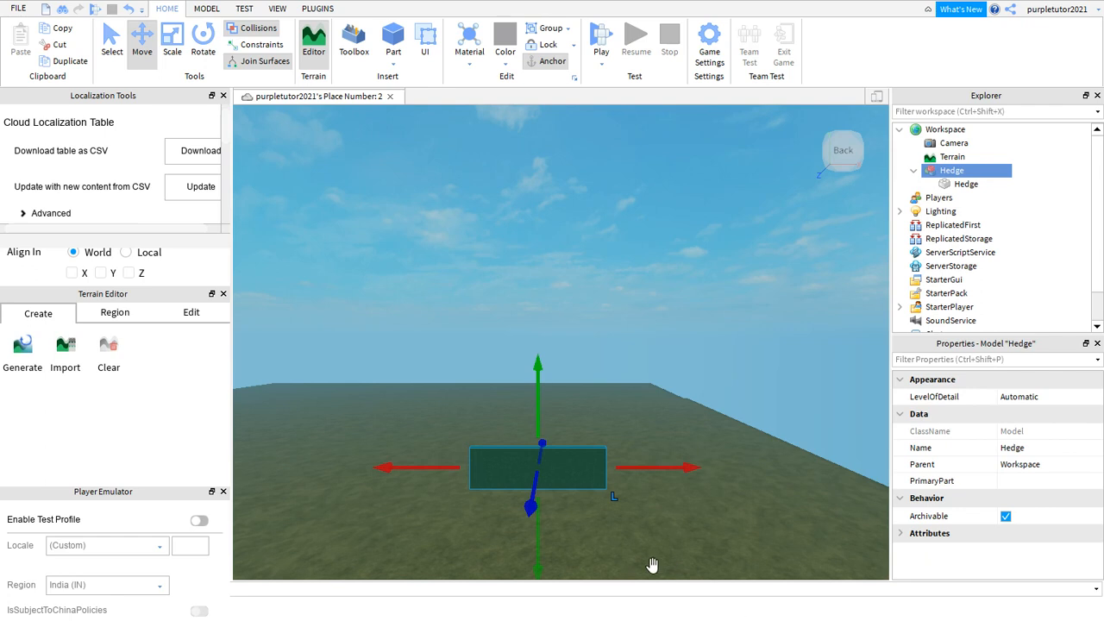
Step: Move the hedge sideways and in depth across the terrain, and raise it above the ground
{"action": "left_click_drag", "start_coordinate": [865, 585], "coordinate": [520, 505]}
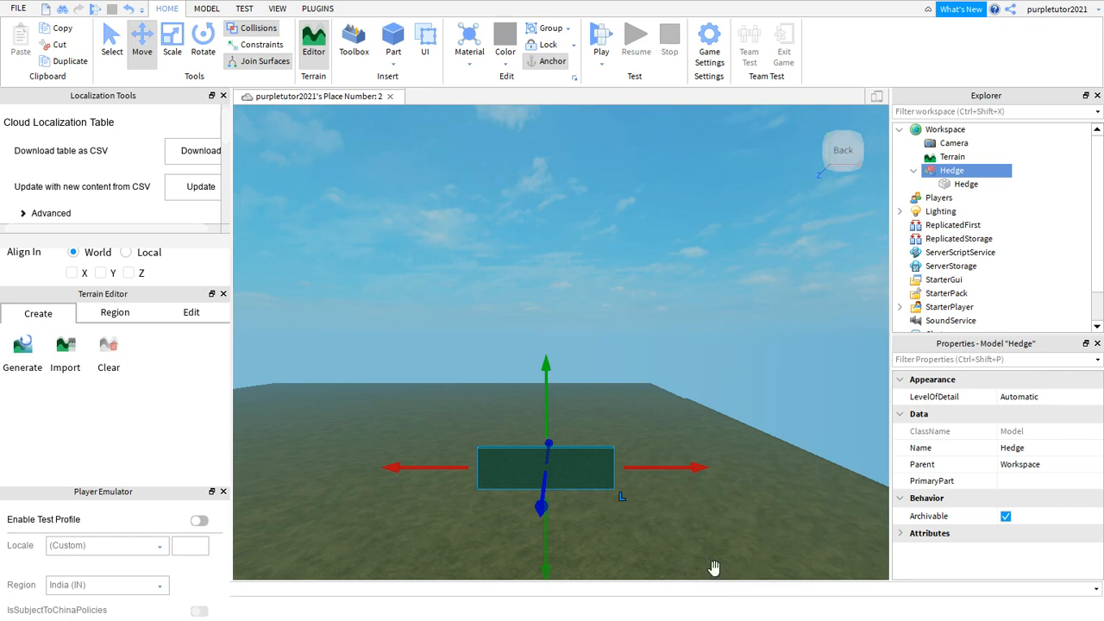
{"action": "left_click_drag", "start_coordinate": [715, 568], "coordinate": [740, 614]}
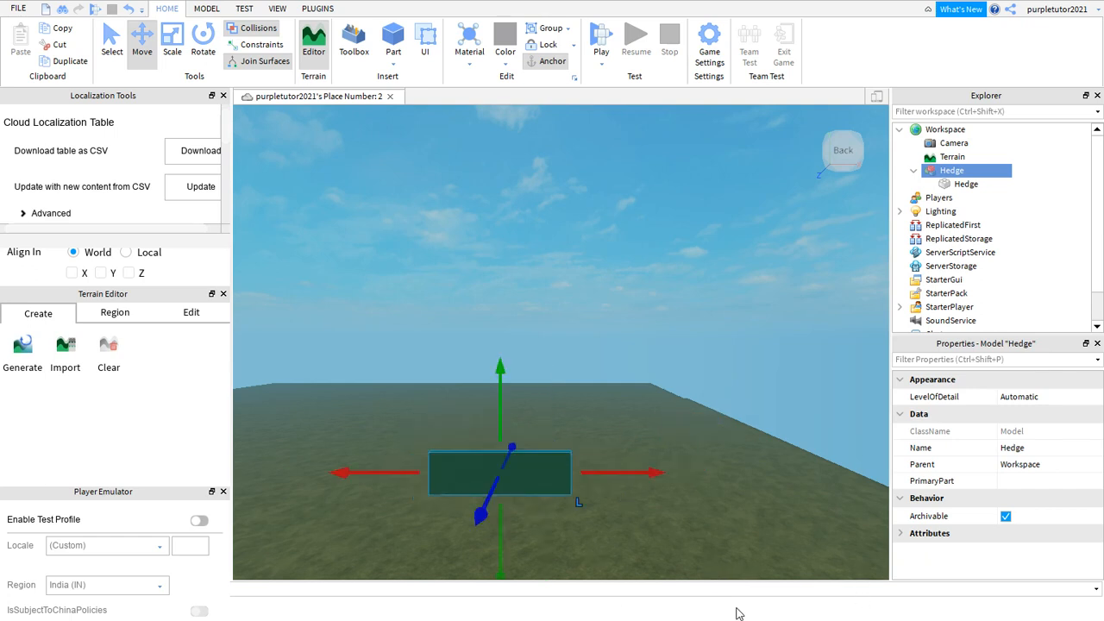
{"action": "left_click_drag", "start_coordinate": [653, 592], "coordinate": [705, 604]}
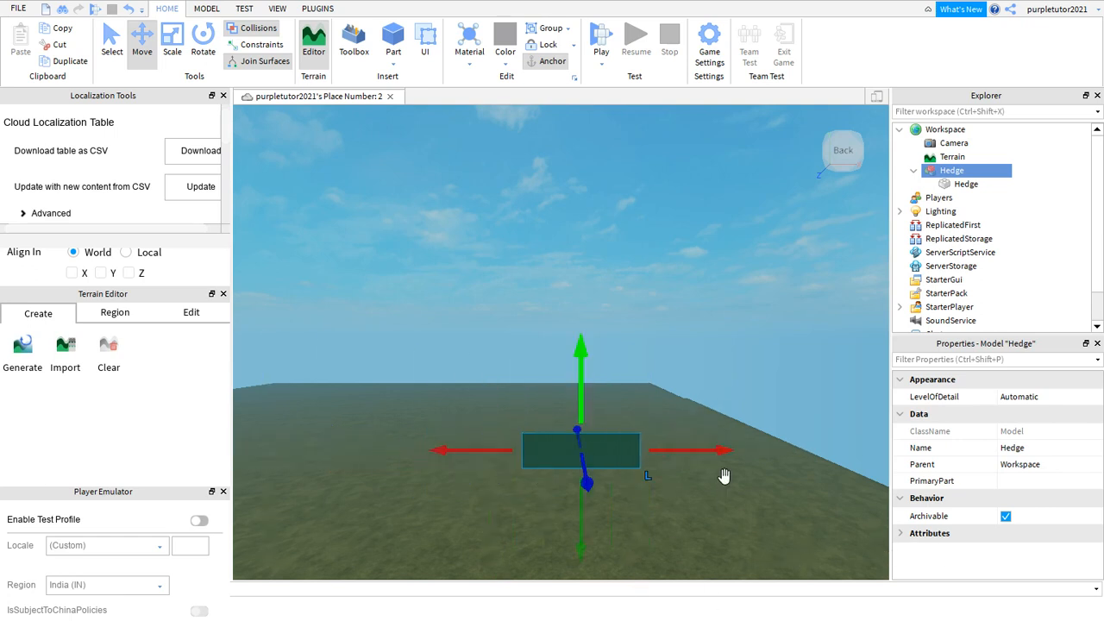
{"action": "left_click_drag", "start_coordinate": [730, 454], "coordinate": [713, 252]}
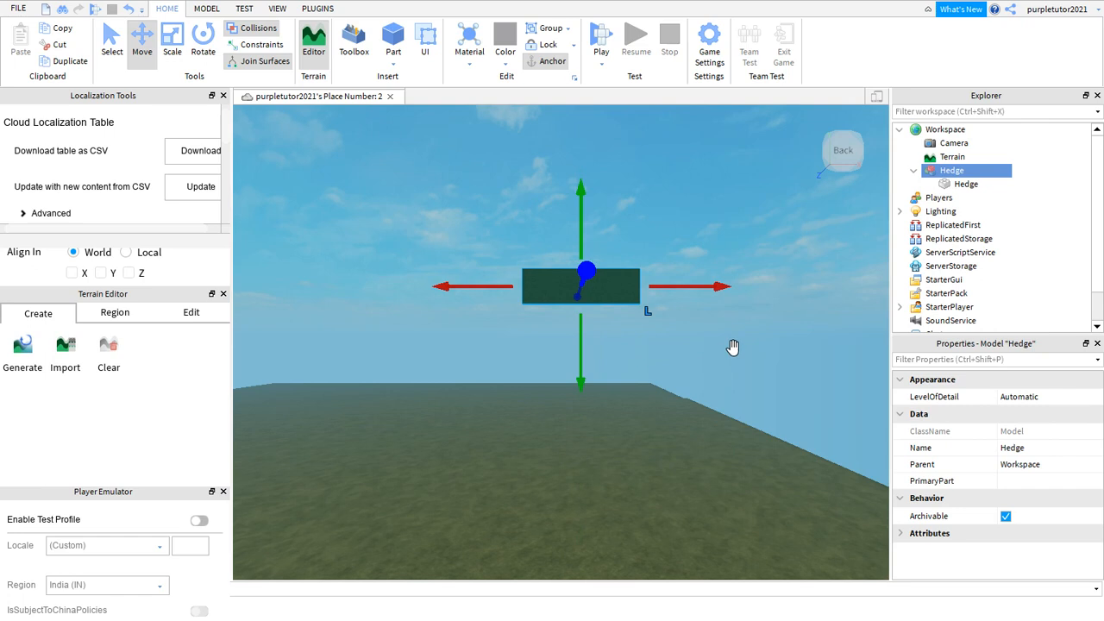
{"action": "left_click_drag", "start_coordinate": [734, 346], "coordinate": [741, 380]}
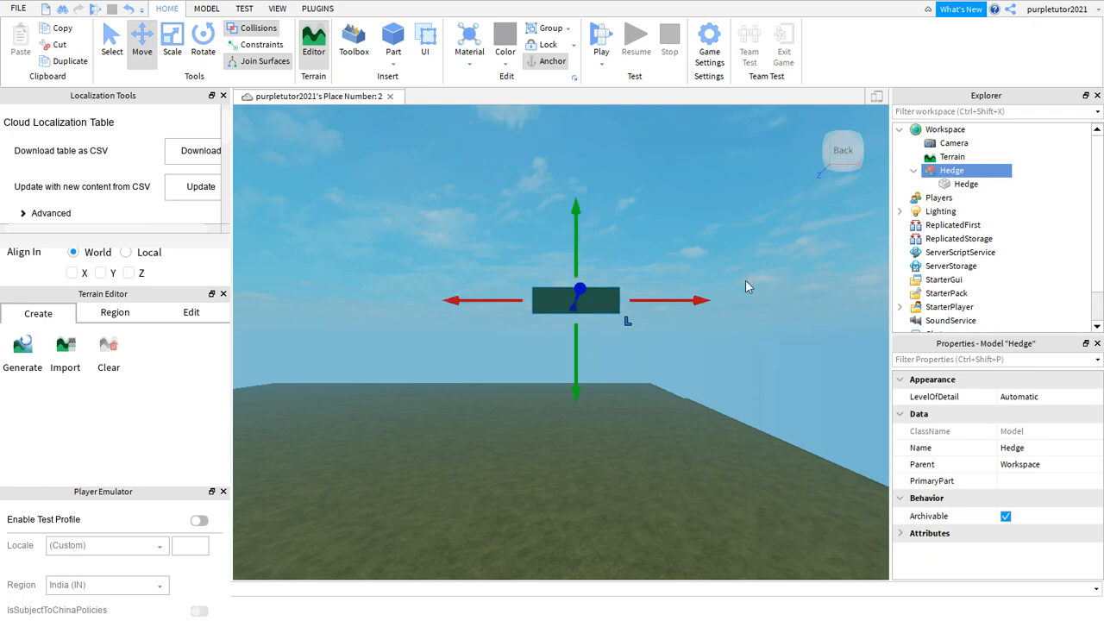
{"action": "left_click_drag", "start_coordinate": [736, 479], "coordinate": [757, 533]}
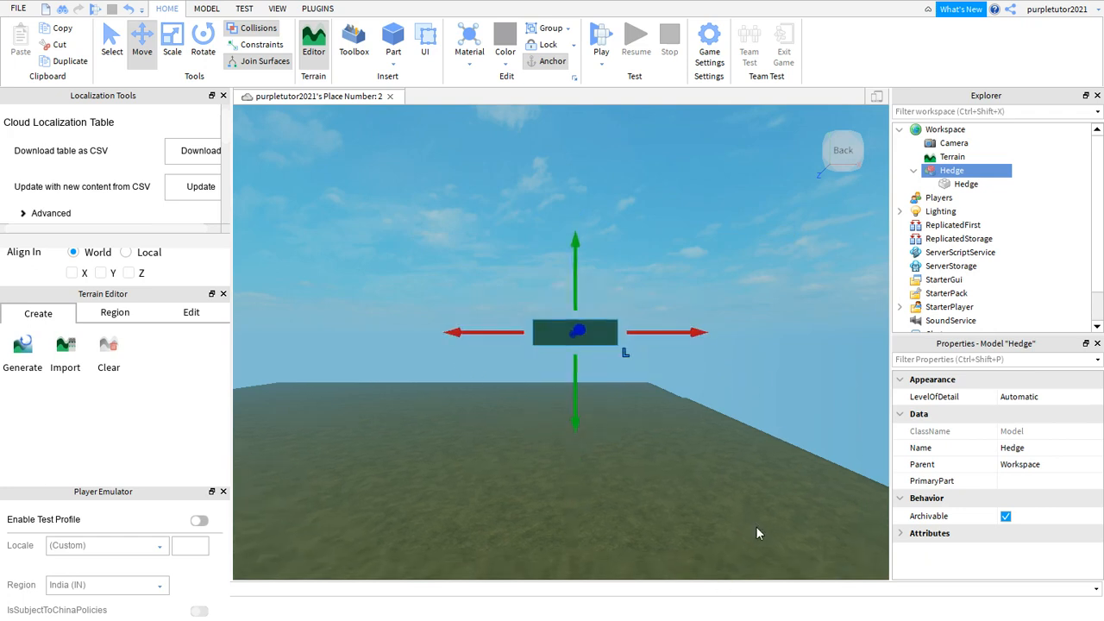
Step: Bring the floating hedge closer to the camera and lower it onto the terrain
{"action": "key", "text": "e"}
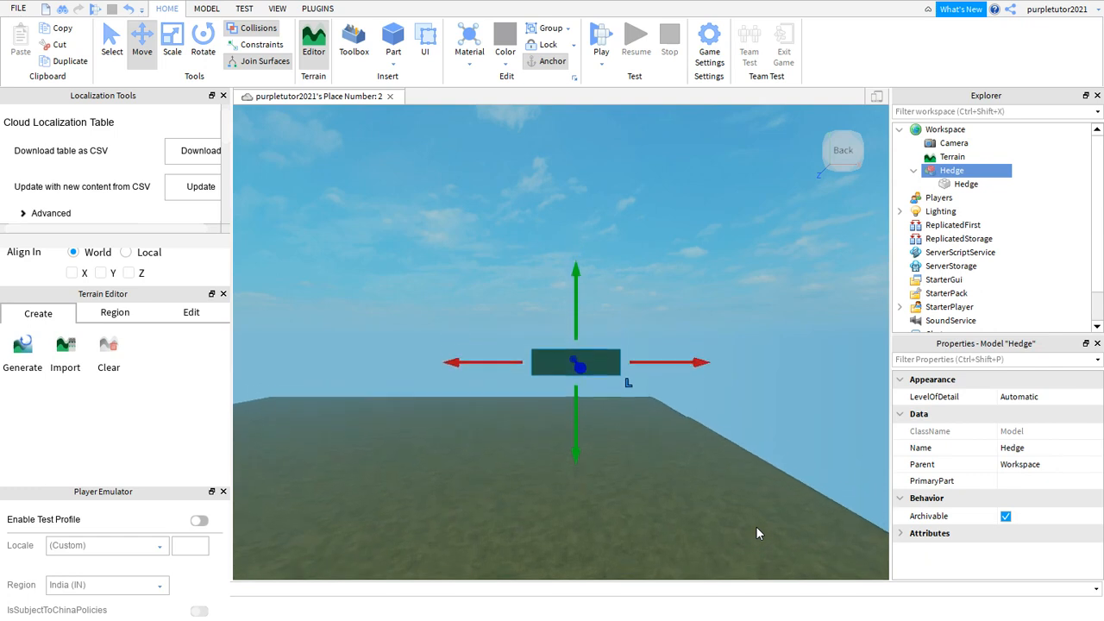
{"action": "key", "text": "d"}
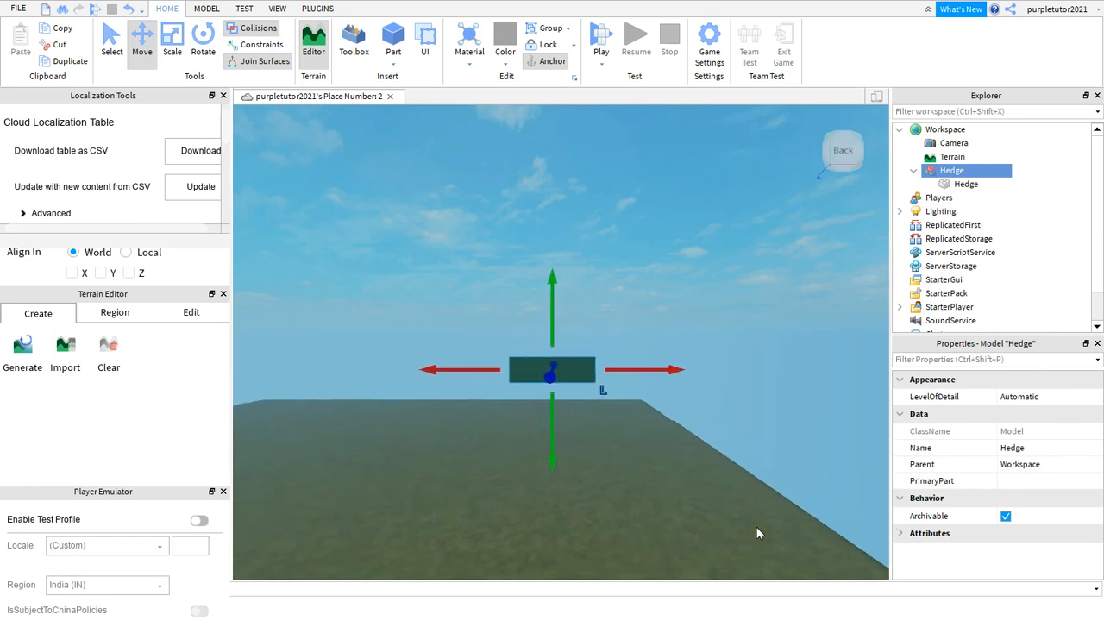
{"action": "key", "text": "q"}
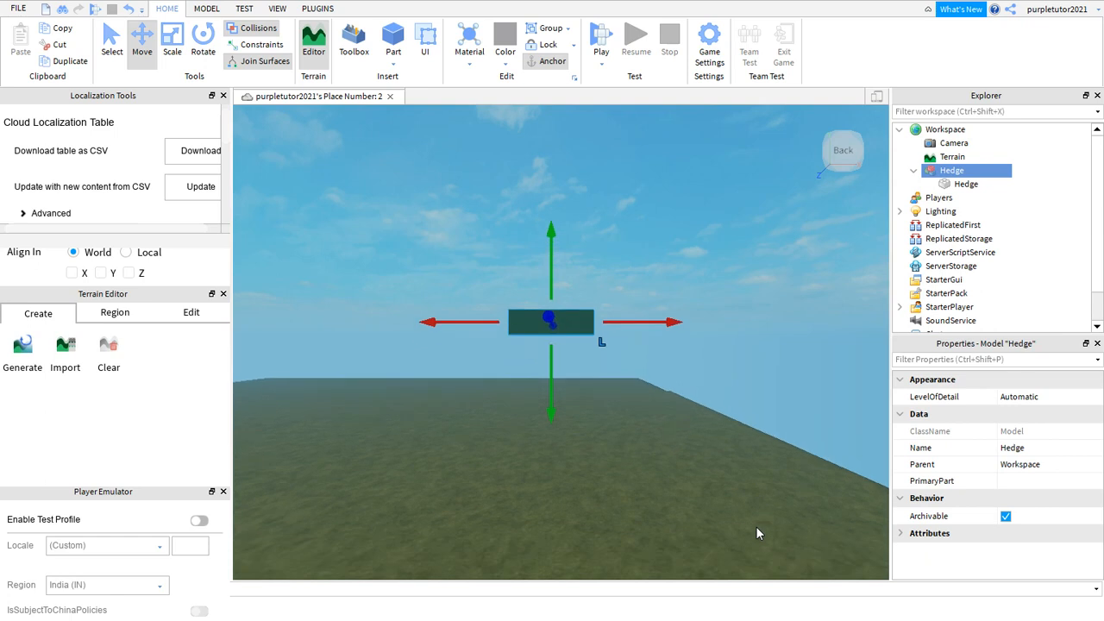
{"action": "key", "text": "a"}
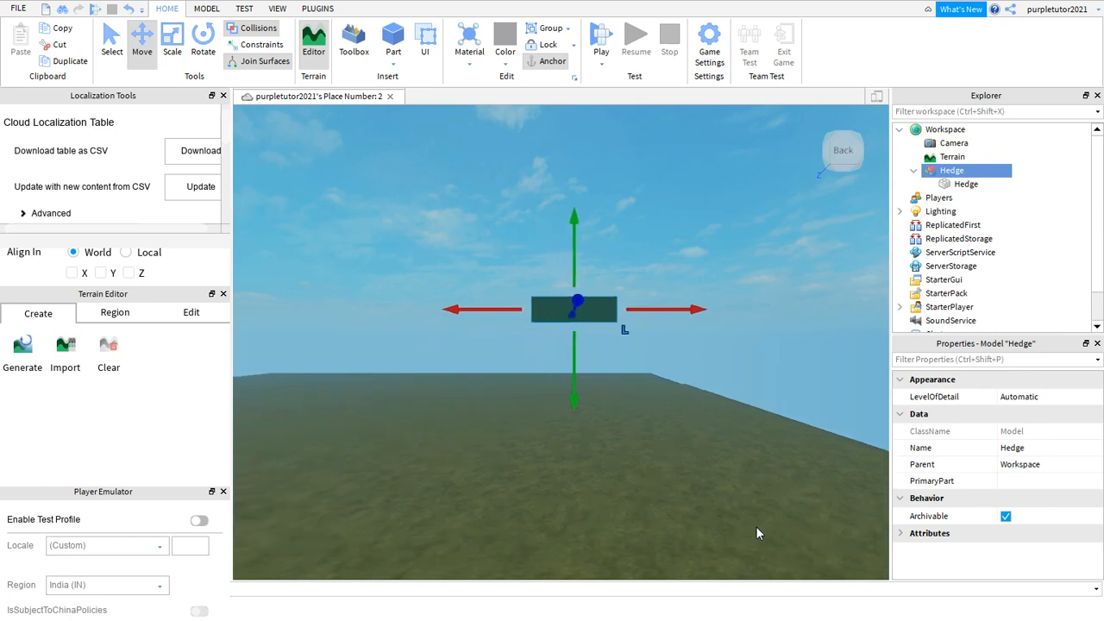
{"action": "key", "text": "q"}
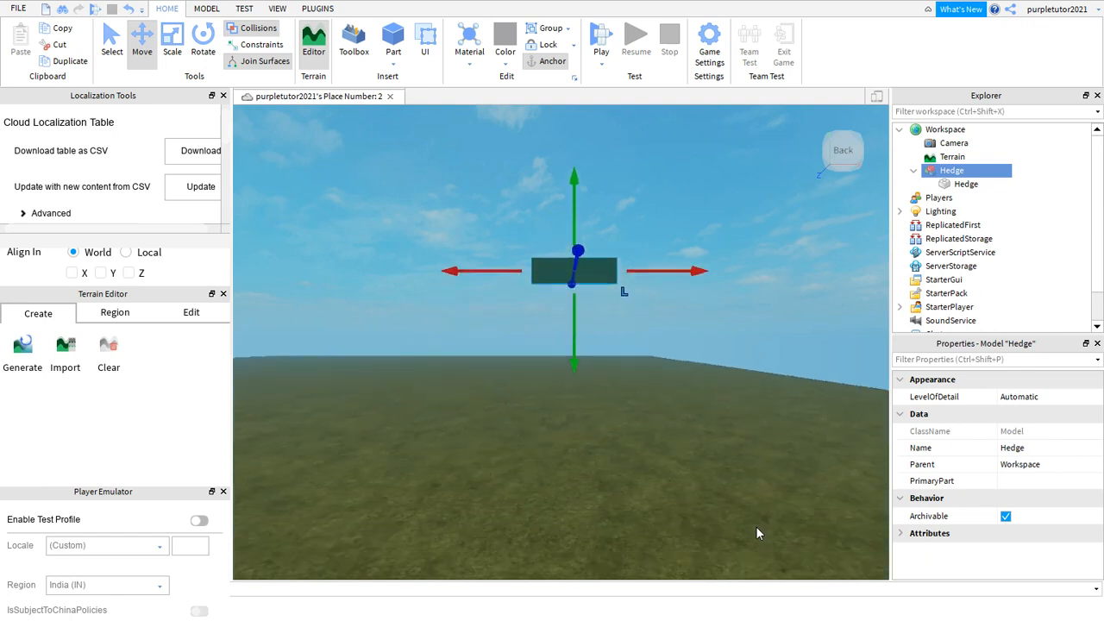
{"action": "key", "text": "q"}
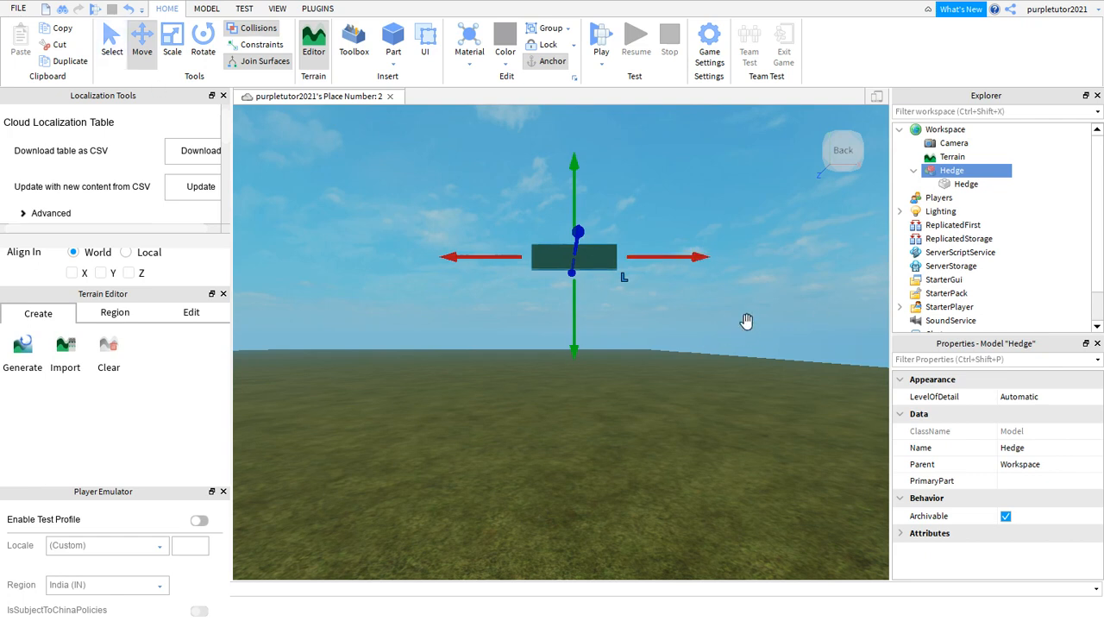
{"action": "left_click_drag", "start_coordinate": [747, 321], "coordinate": [848, 574]}
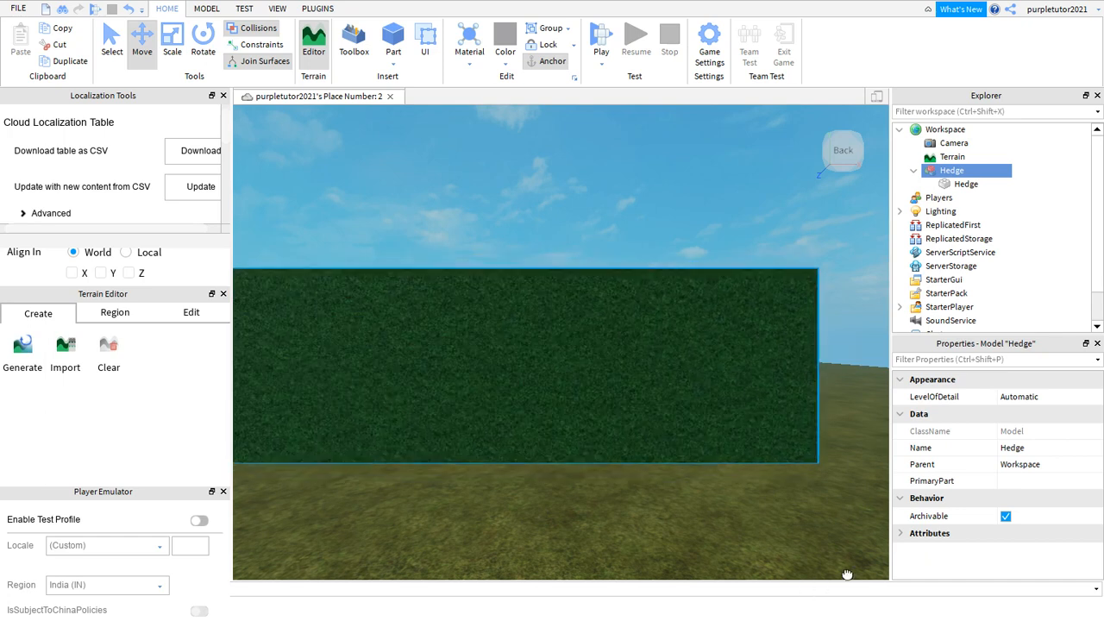
{"action": "scroll", "coordinate": [848, 573], "scroll_direction": "down", "scroll_amount": 3}
{"action": "scroll", "coordinate": [776, 501], "scroll_direction": "up", "scroll_amount": 1}
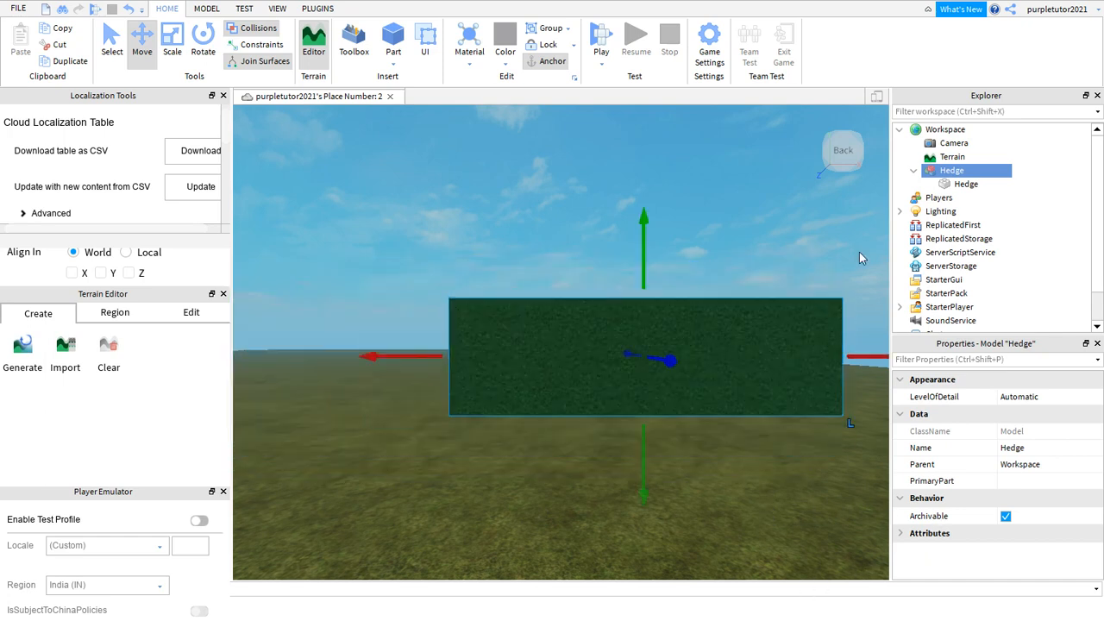
Step: Test the hedge's vertical movement with collisions off and on, raising it and lowering it back onto the terrain
{"action": "left_click_drag", "start_coordinate": [804, 281], "coordinate": [796, 434]}
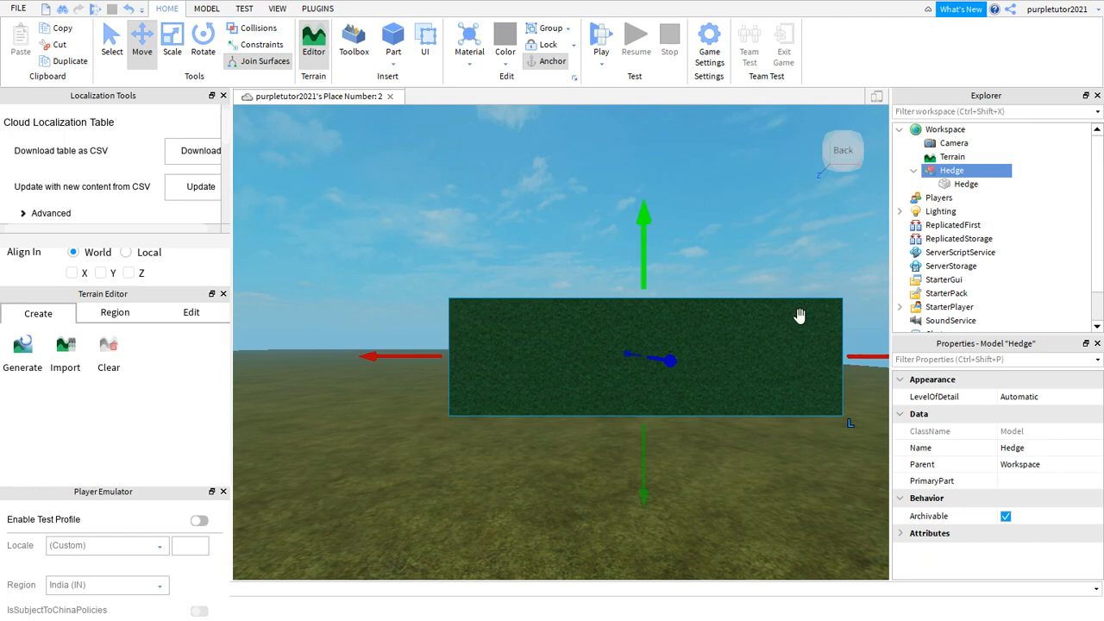
{"action": "left_click_drag", "start_coordinate": [802, 316], "coordinate": [849, 223]}
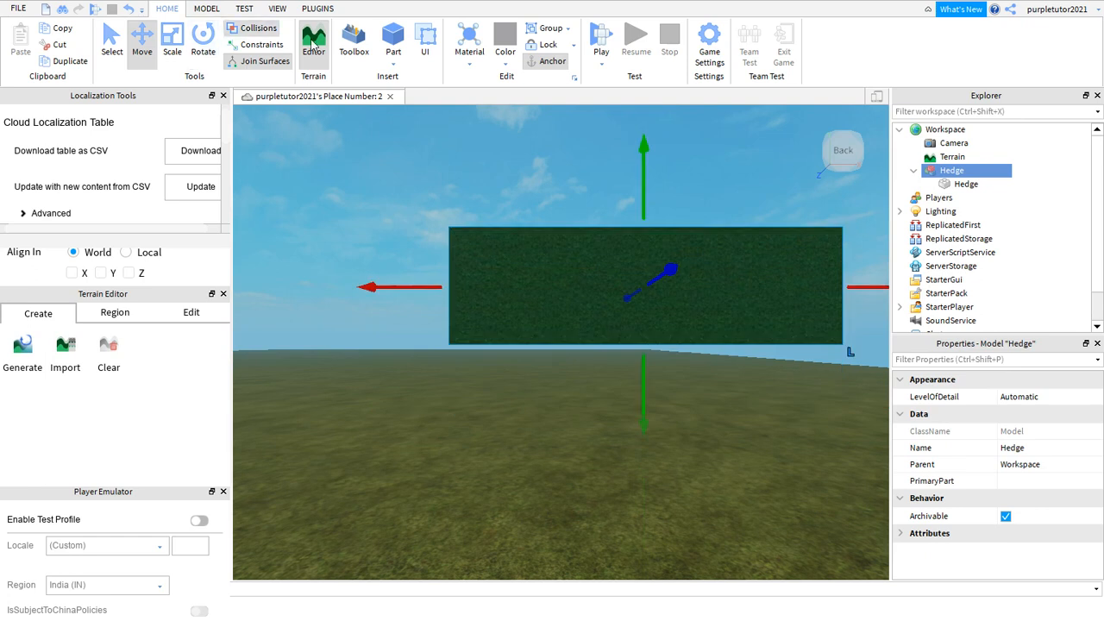
{"action": "left_click_drag", "start_coordinate": [801, 179], "coordinate": [809, 514]}
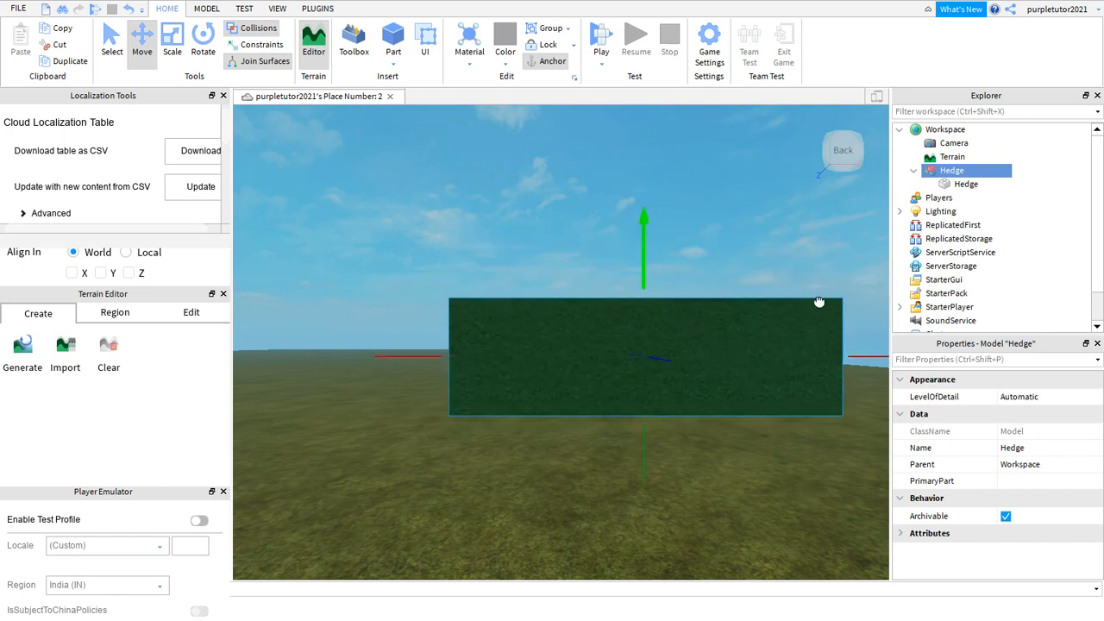
{"action": "left_click_drag", "start_coordinate": [815, 272], "coordinate": [784, 440]}
{"action": "left_click_drag", "start_coordinate": [812, 275], "coordinate": [844, 274]}
{"action": "left_click_drag", "start_coordinate": [844, 400], "coordinate": [844, 400]}
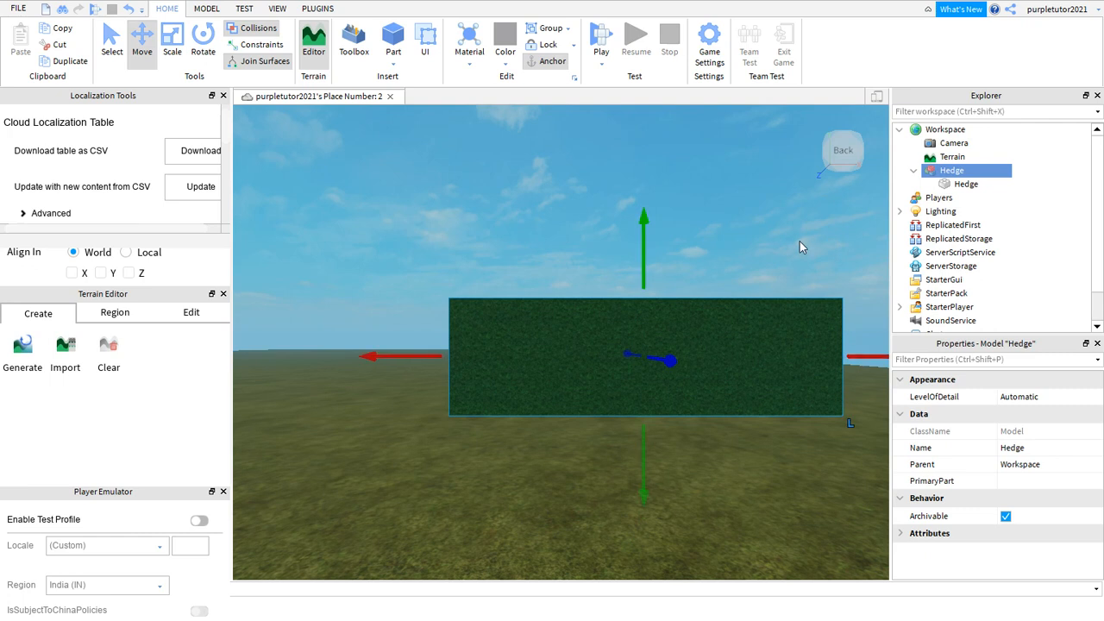
Step: Reposition the hedge sideways and nearer the camera, resting it on the ground near the middle of the scene
{"action": "left_click_drag", "start_coordinate": [801, 263], "coordinate": [803, 271]}
{"action": "left_click_drag", "start_coordinate": [799, 368], "coordinate": [746, 388]}
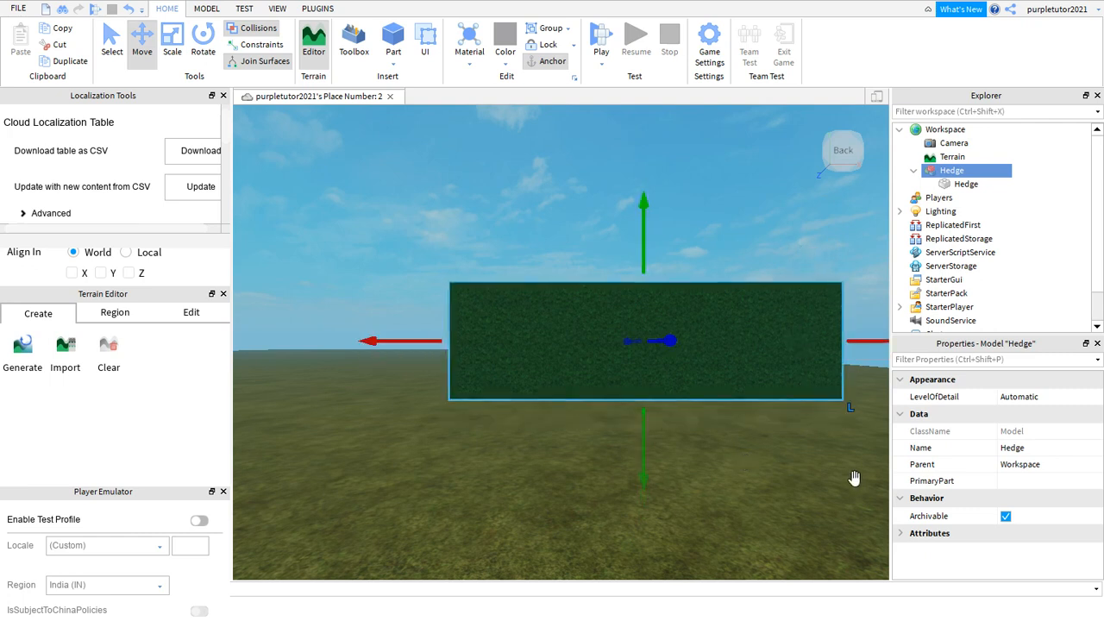
{"action": "left_click_drag", "start_coordinate": [803, 354], "coordinate": [738, 517]}
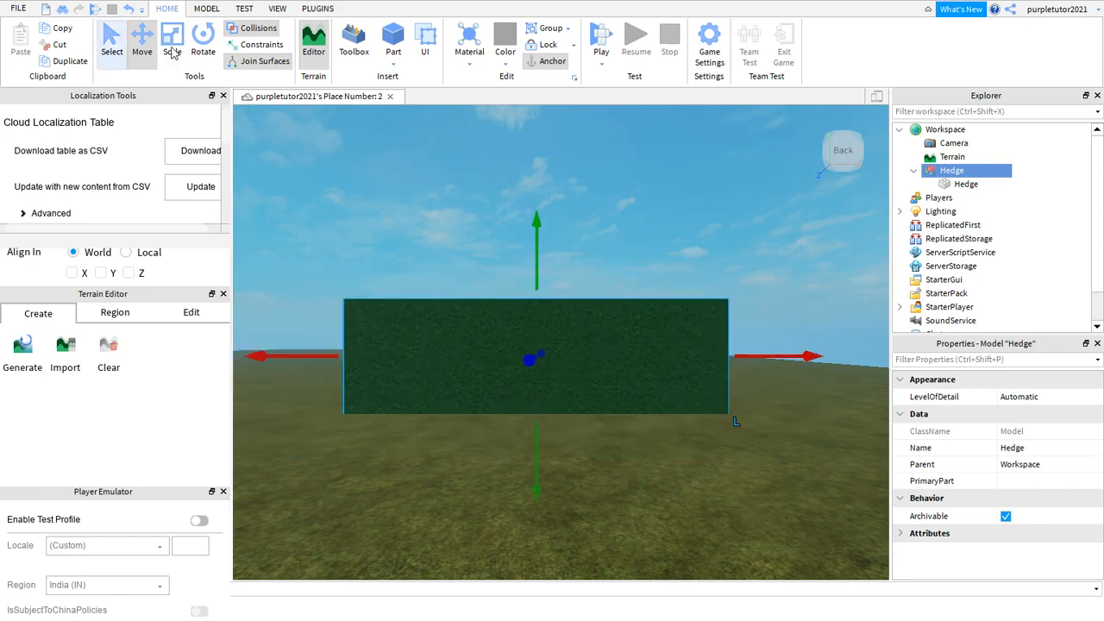
{"action": "left_click_drag", "start_coordinate": [676, 448], "coordinate": [717, 533]}
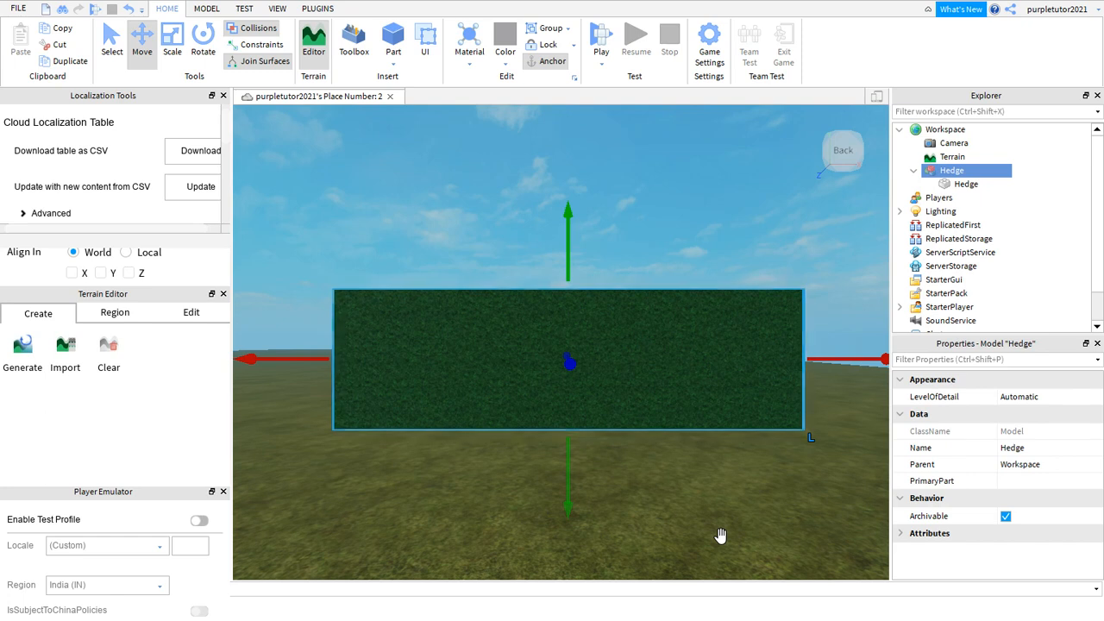
Step: Set the size of the Hedge part inside the Hedge model to X 60, Y 20 and Z 2
{"action": "left_click", "coordinate": [966, 183]}
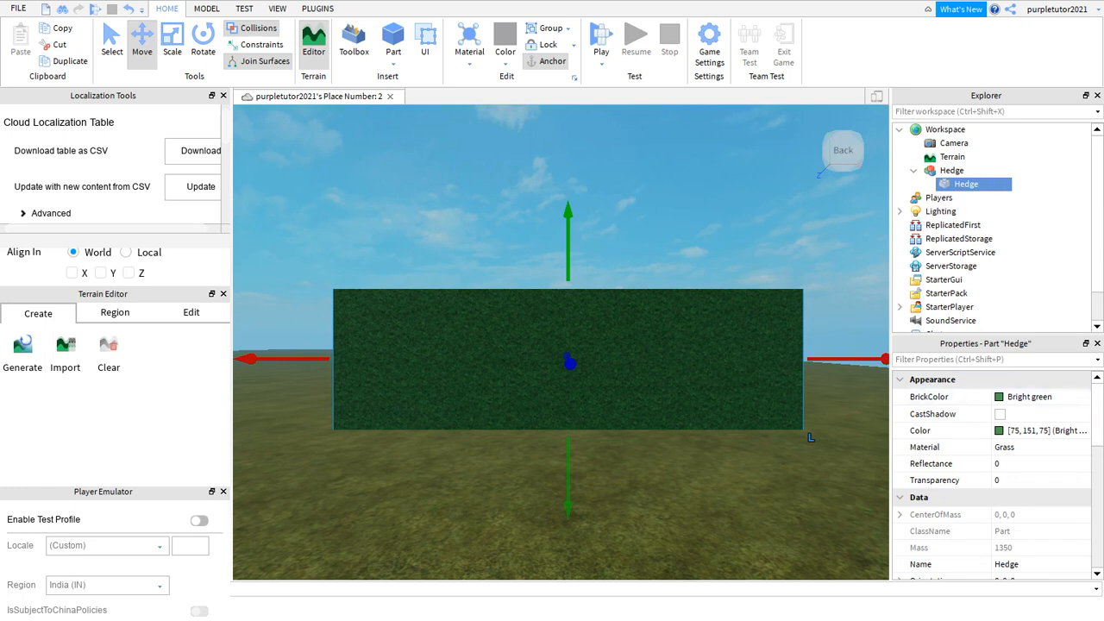
{"action": "scroll", "coordinate": [992, 474], "scroll_direction": "down", "scroll_amount": 10}
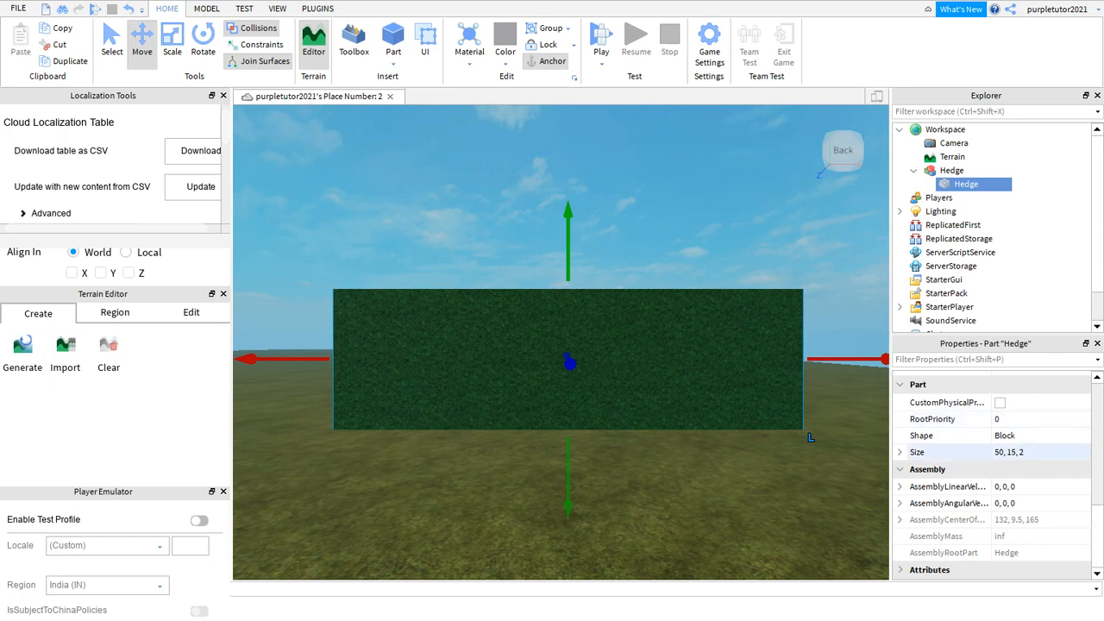
{"action": "left_click", "coordinate": [1009, 452]}
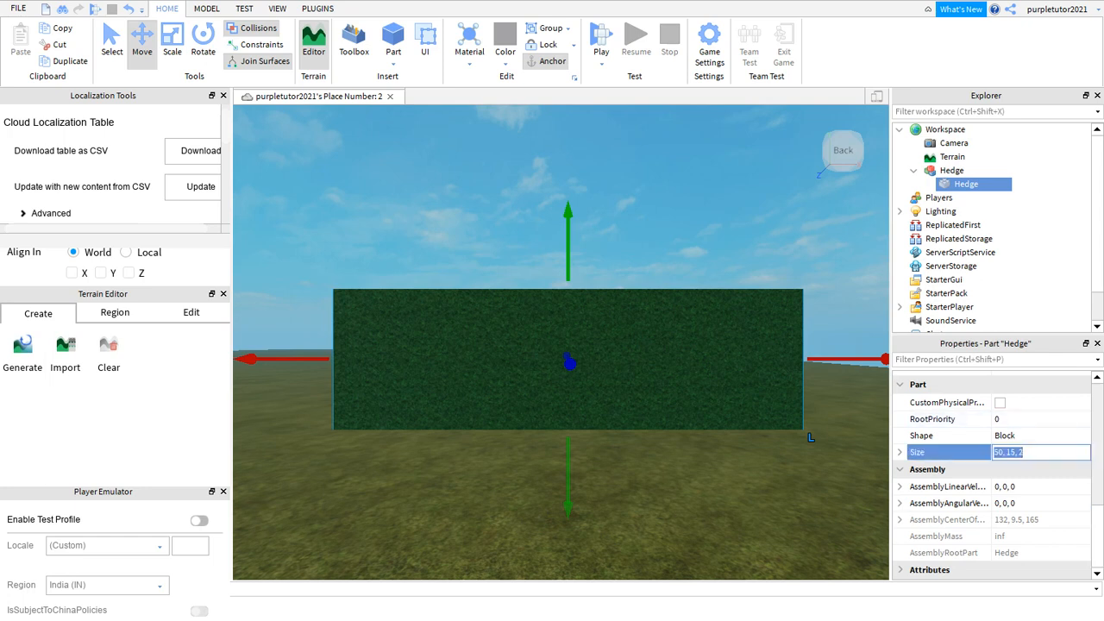
{"action": "left_click", "coordinate": [900, 452]}
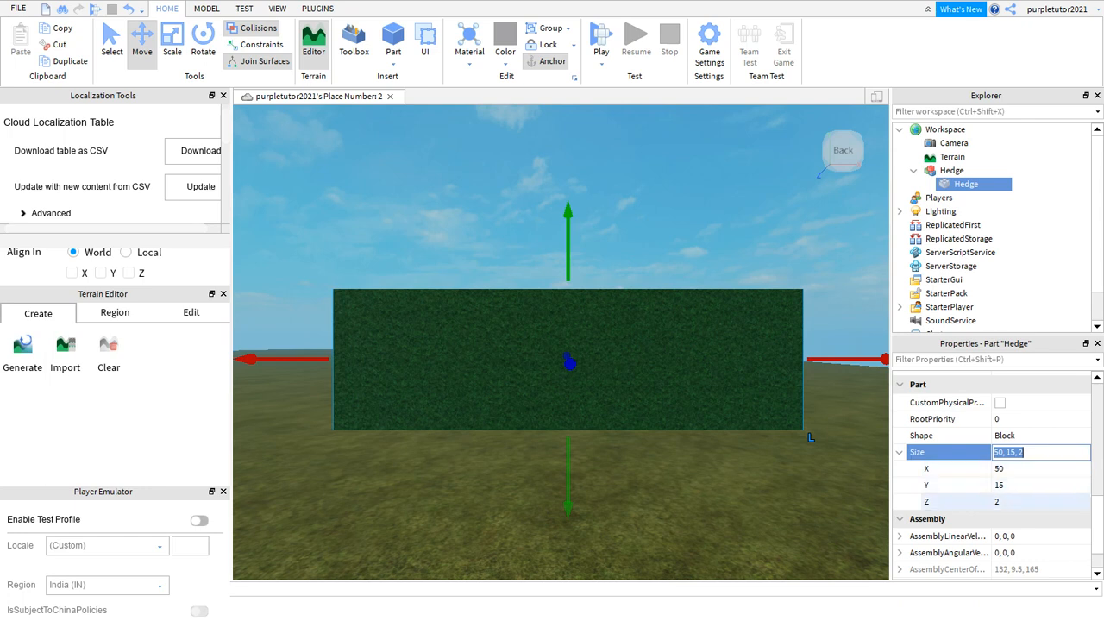
{"action": "left_click", "coordinate": [1013, 469]}
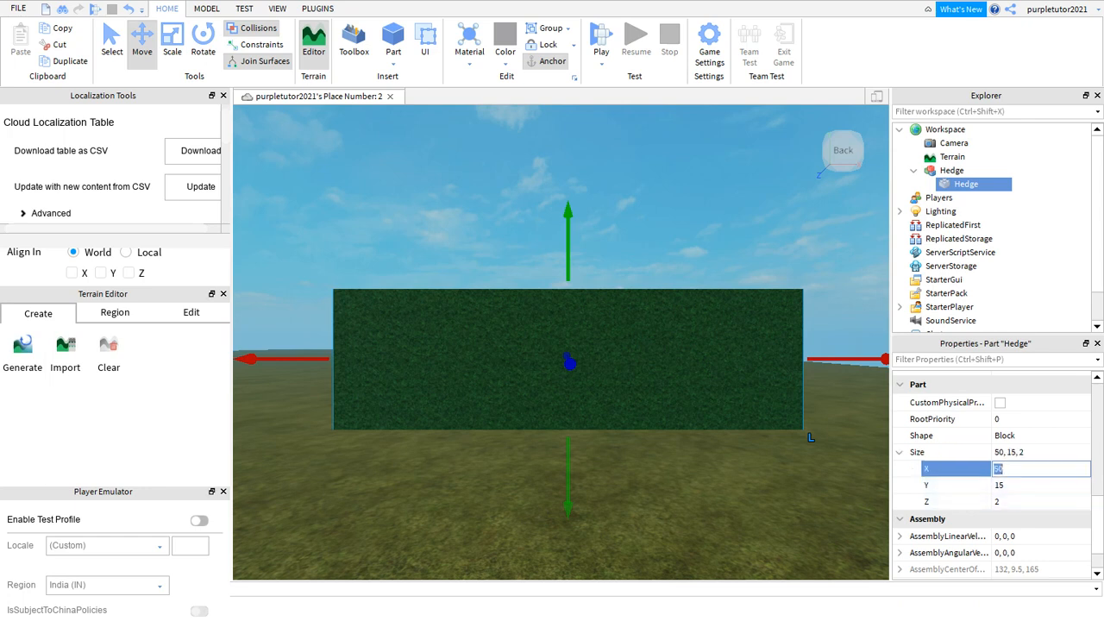
{"action": "type", "text": "60"}
{"action": "key", "text": "Tab"}
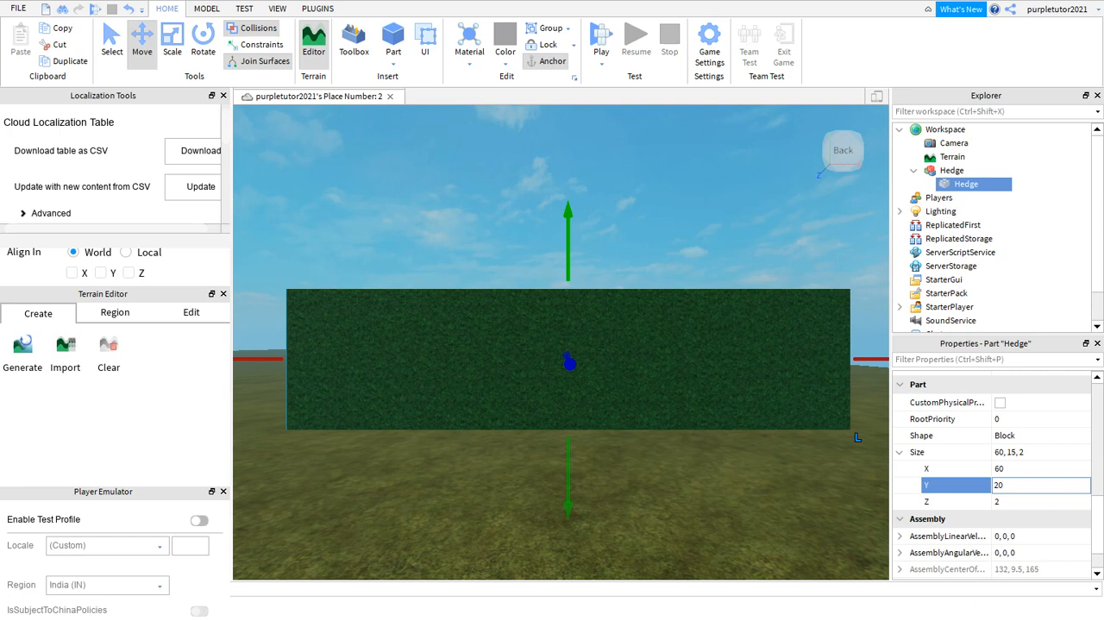
{"action": "type", "text": "20"}
{"action": "key", "text": "Tab"}
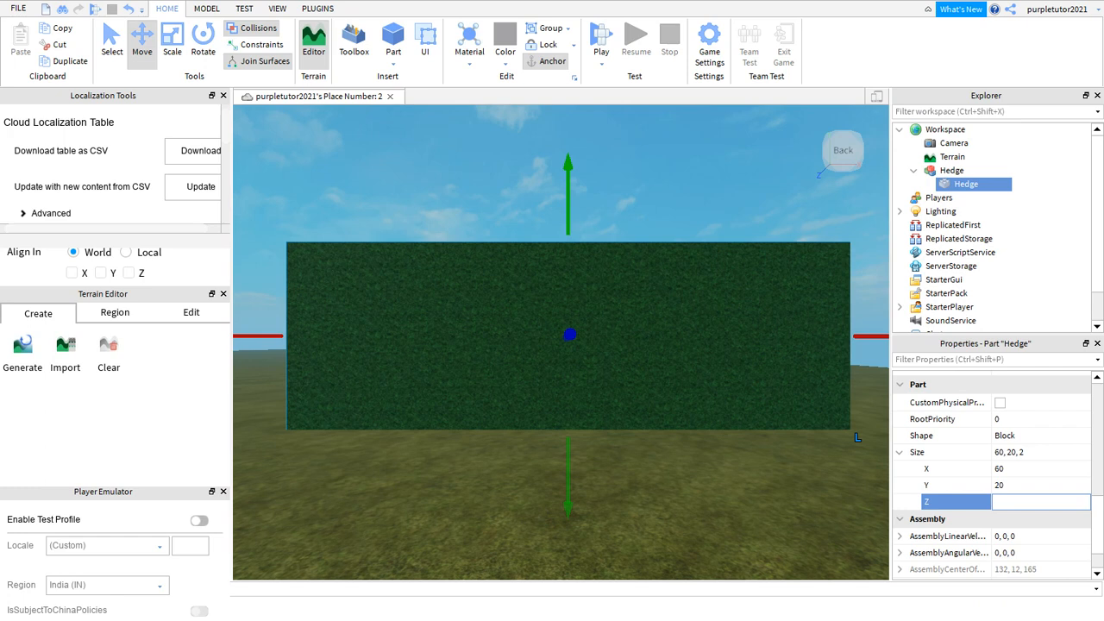
{"action": "key", "text": "Return"}
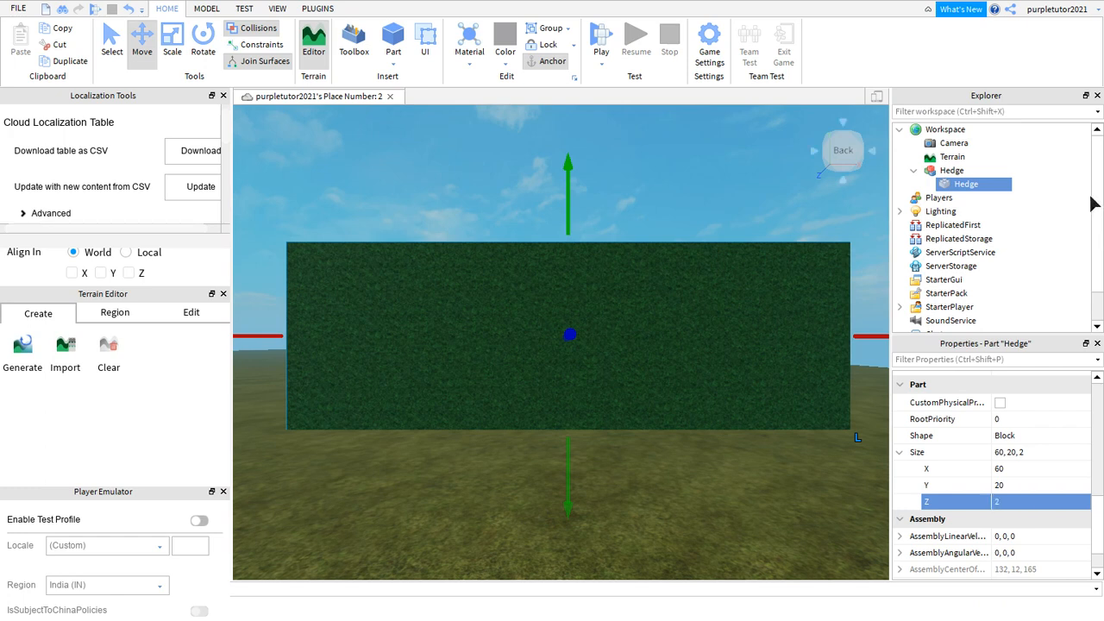
Step: Try Z sizes of 1 and 5 on the Hedge part to compare thicknesses
{"action": "left_click", "coordinate": [873, 151]}
{"action": "key", "text": "d"}
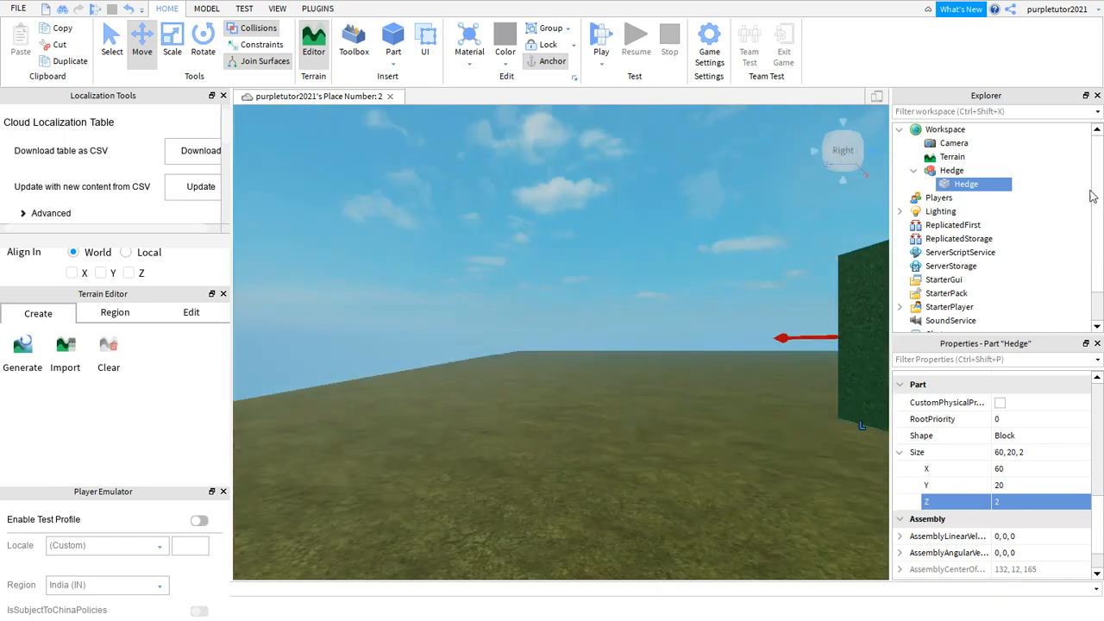
{"action": "key", "text": "s"}
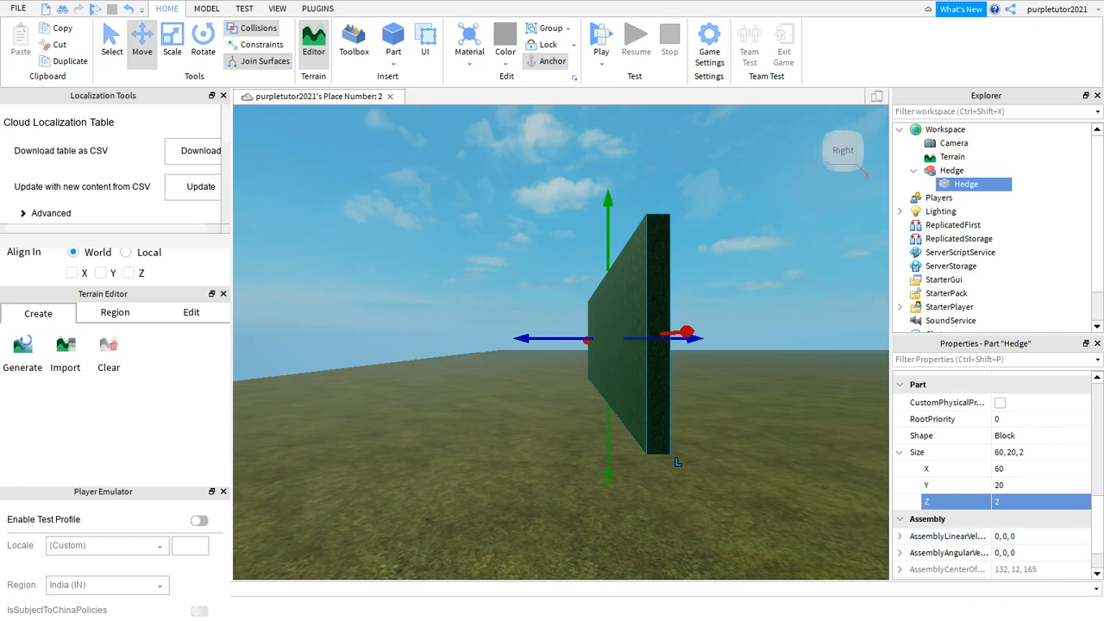
{"action": "left_click", "coordinate": [999, 502]}
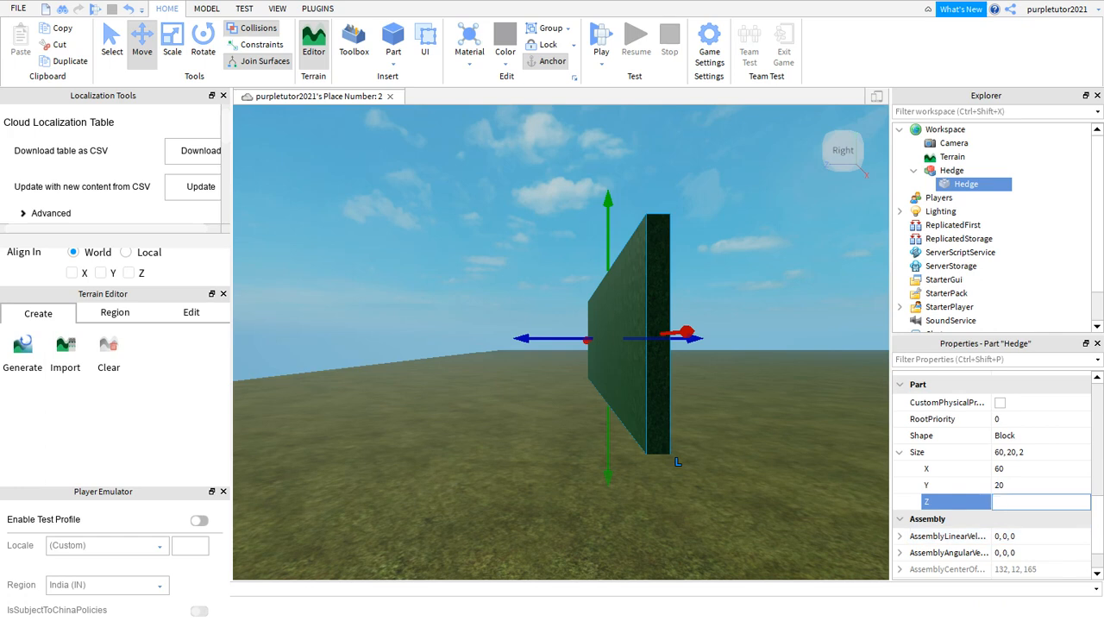
{"action": "type", "text": "1"}
{"action": "key", "text": "Return"}
{"action": "left_click", "coordinate": [998, 502]}
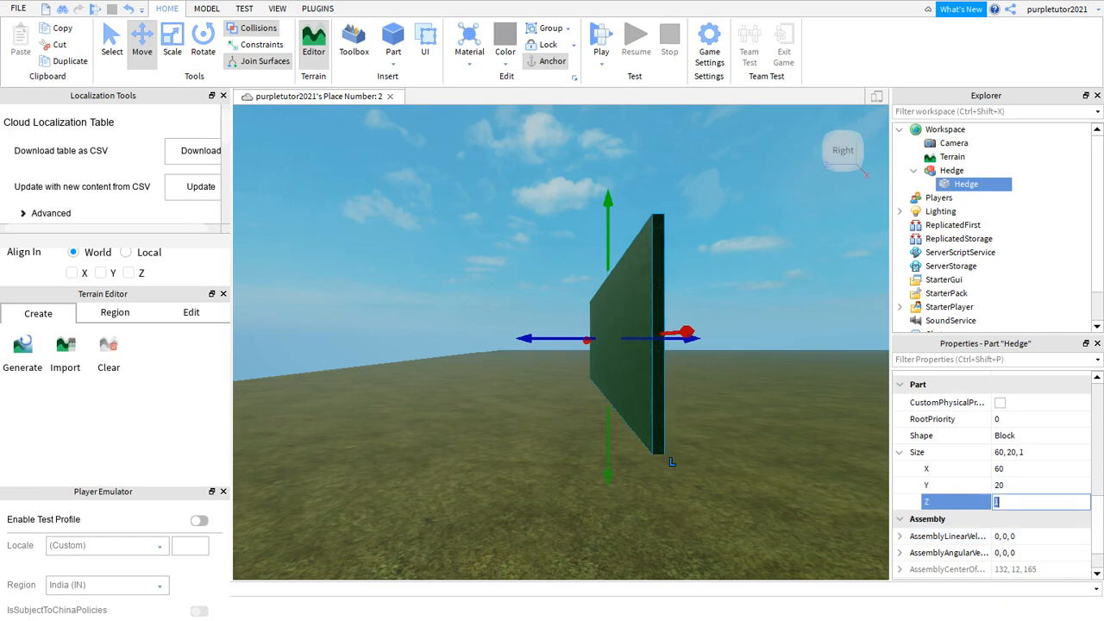
{"action": "key", "text": "Return"}
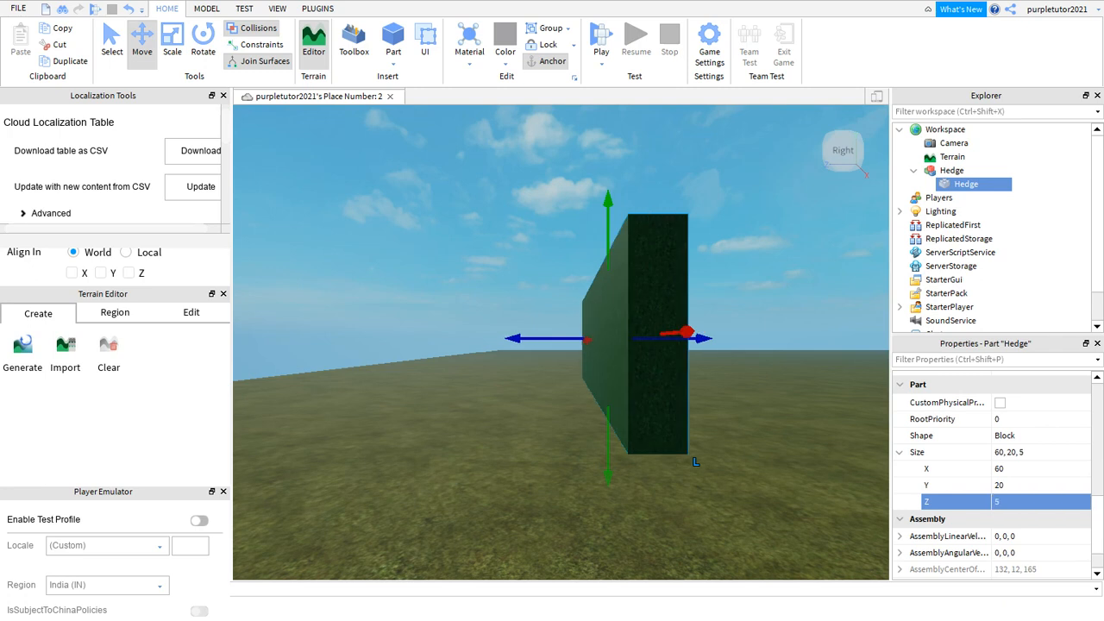
Step: Set the Hedge part's Z size to 2
{"action": "left_click", "coordinate": [998, 501]}
{"action": "type", "text": "2"}
{"action": "key", "text": "Return"}
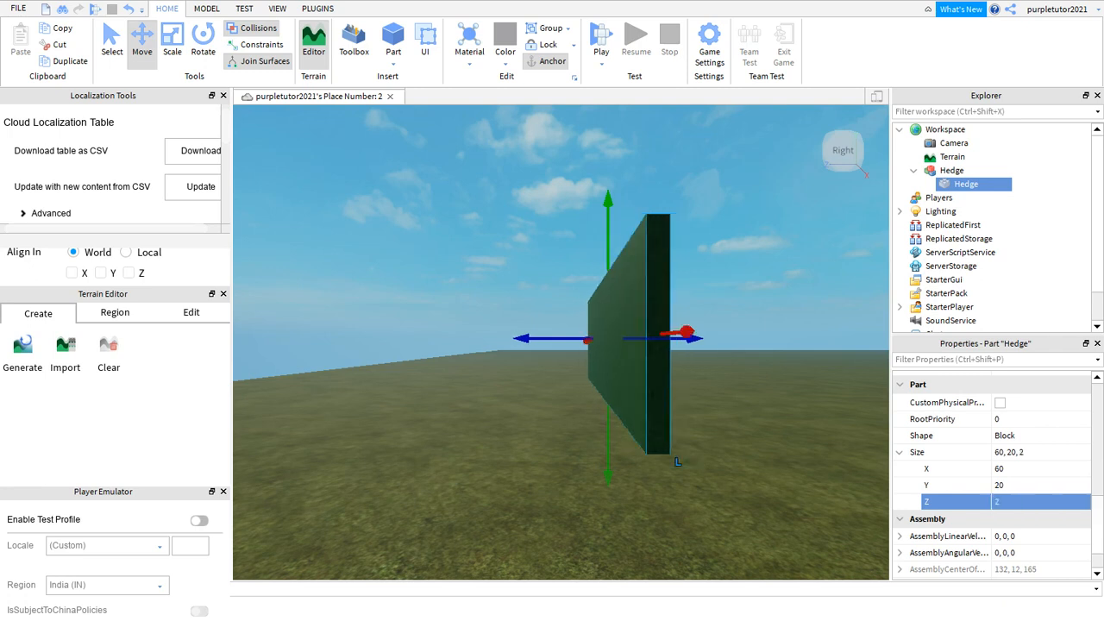
Step: Select the whole Hedge model and duplicate it
{"action": "key", "text": "Escape"}
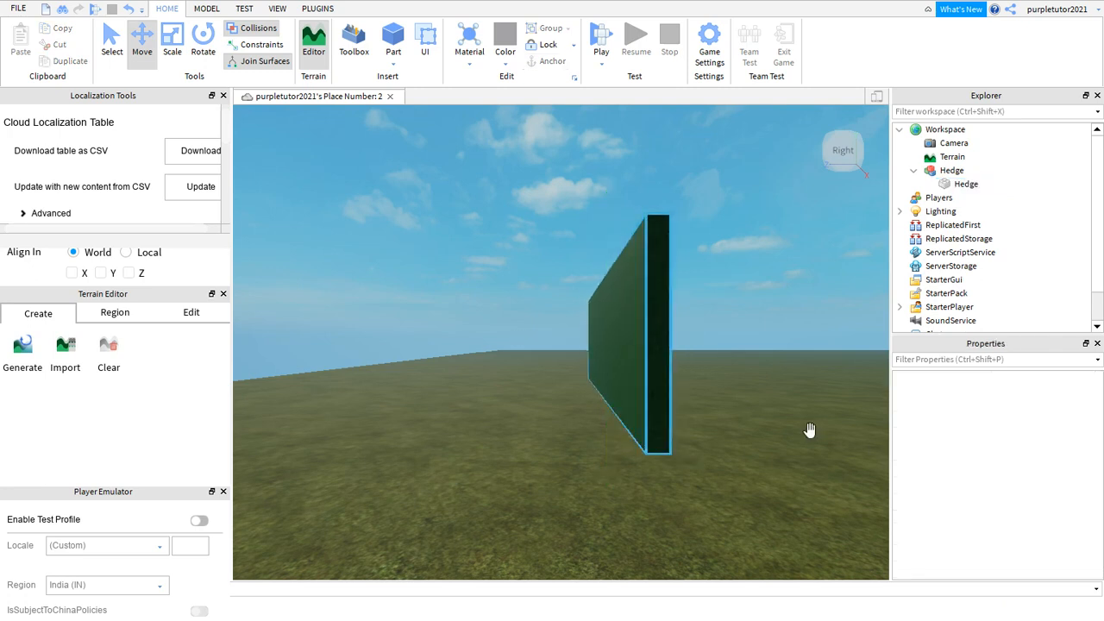
{"action": "left_click", "coordinate": [810, 430]}
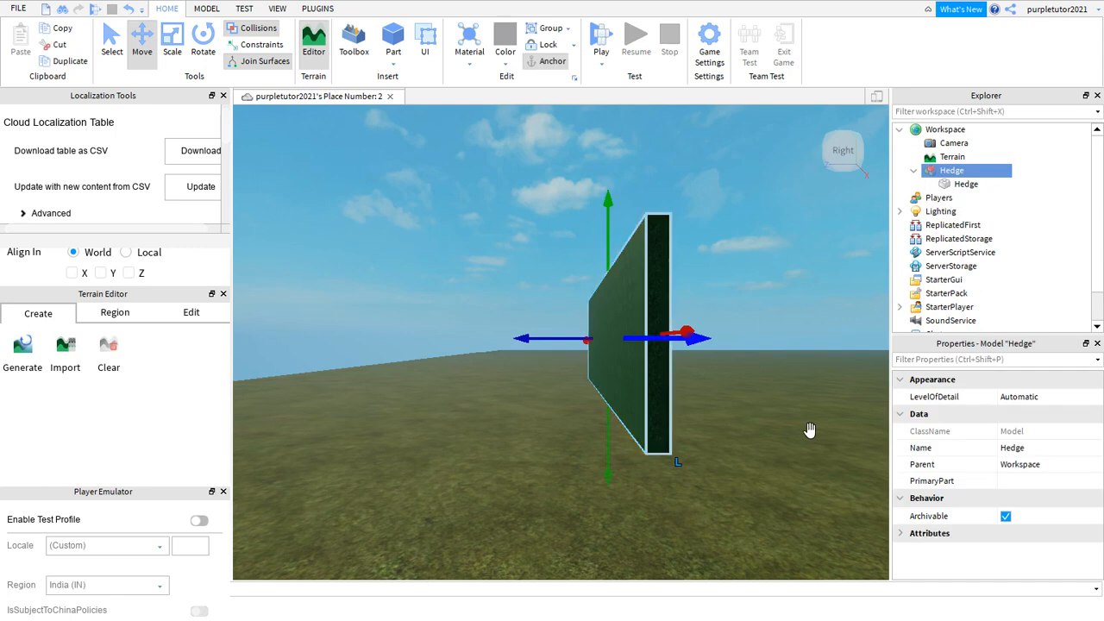
{"action": "key", "text": "ctrl+z"}
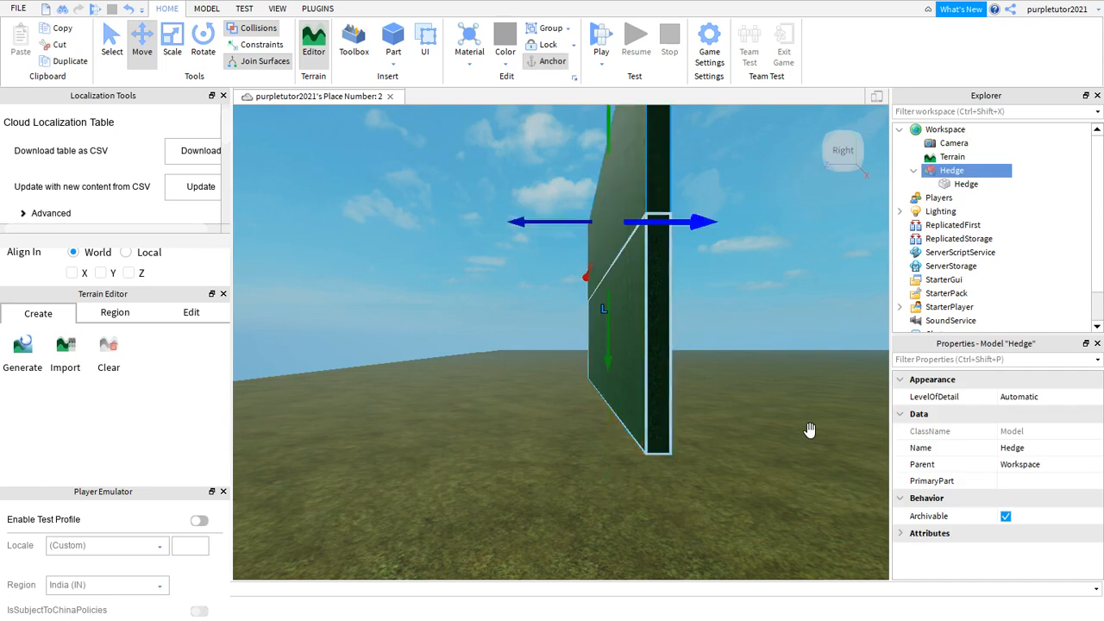
{"action": "key", "text": "ctrl+z"}
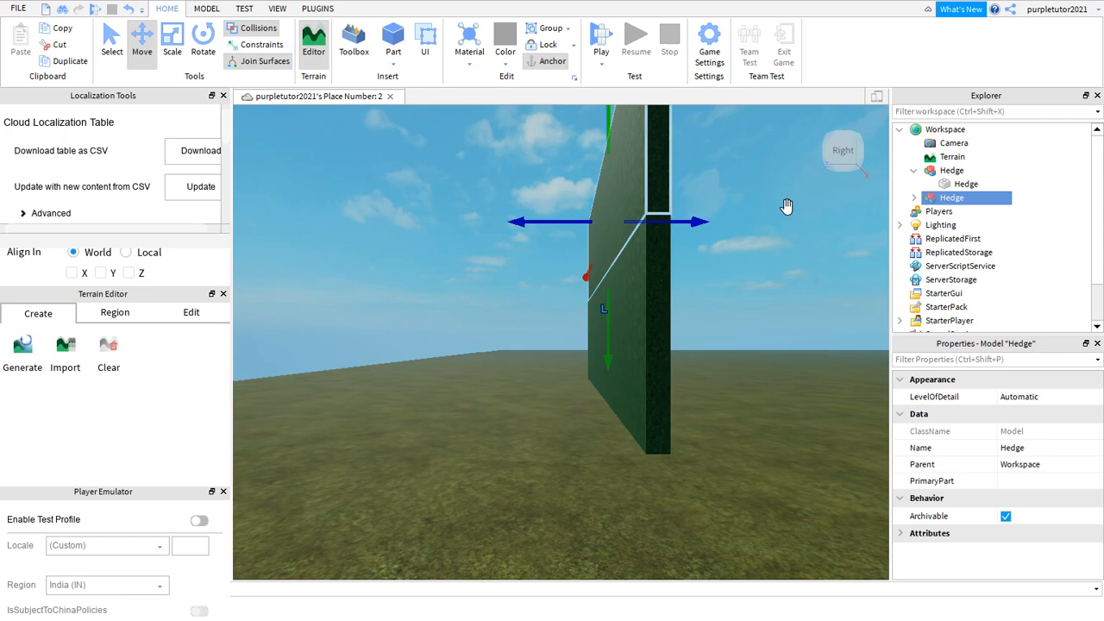
Step: Move the duplicated hedge sideways off the top of the original, leaving a gap between the two
{"action": "left_click_drag", "start_coordinate": [787, 206], "coordinate": [550, 303]}
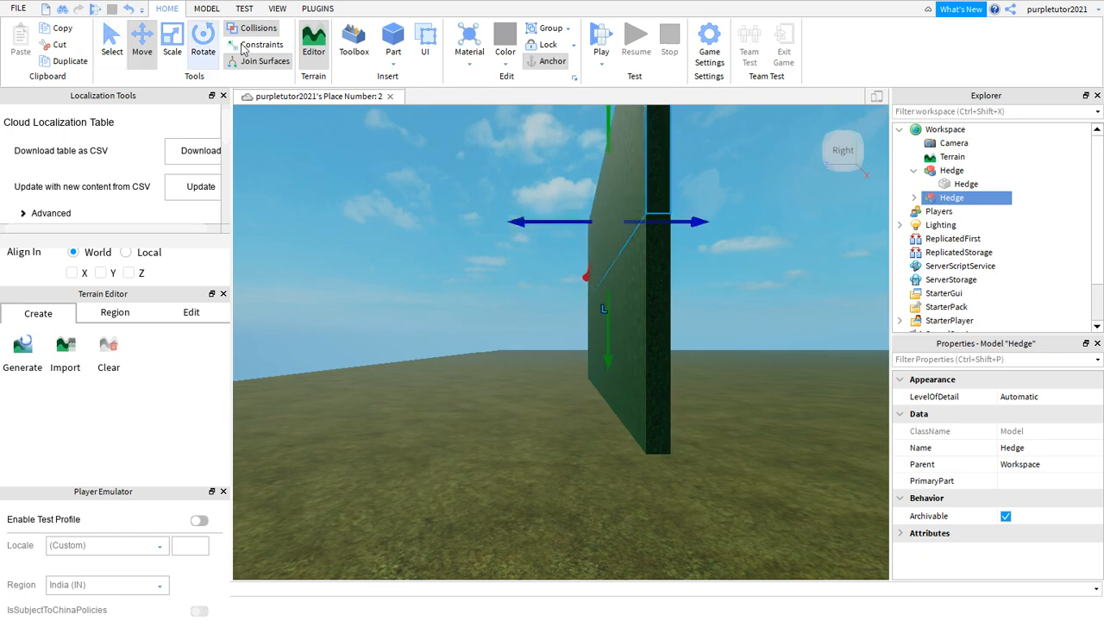
{"action": "left_click", "coordinate": [143, 53]}
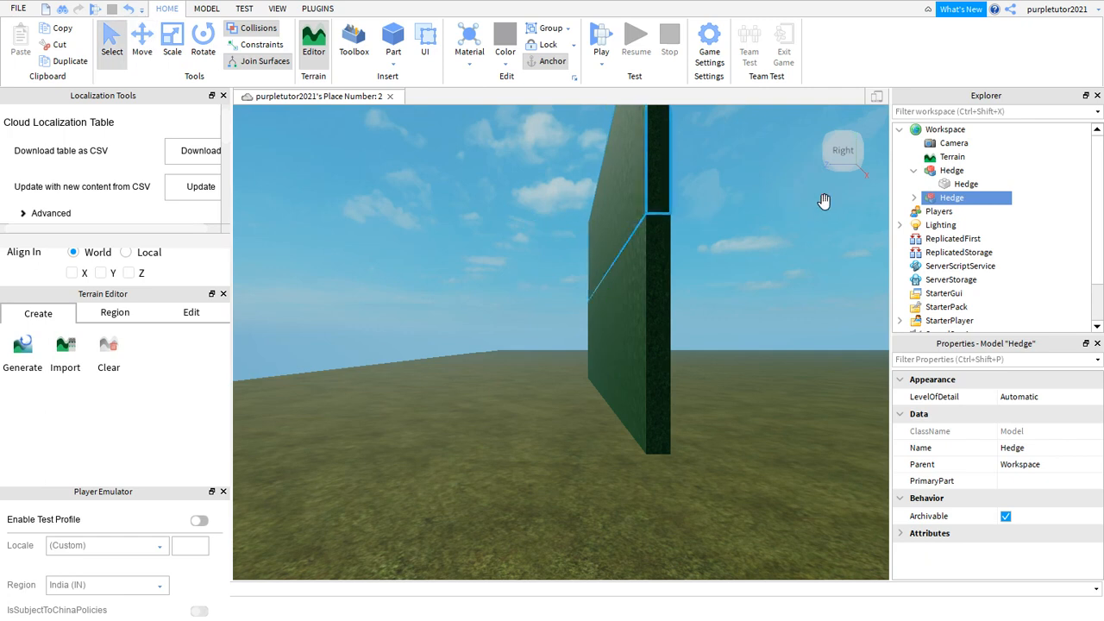
{"action": "key", "text": "a"}
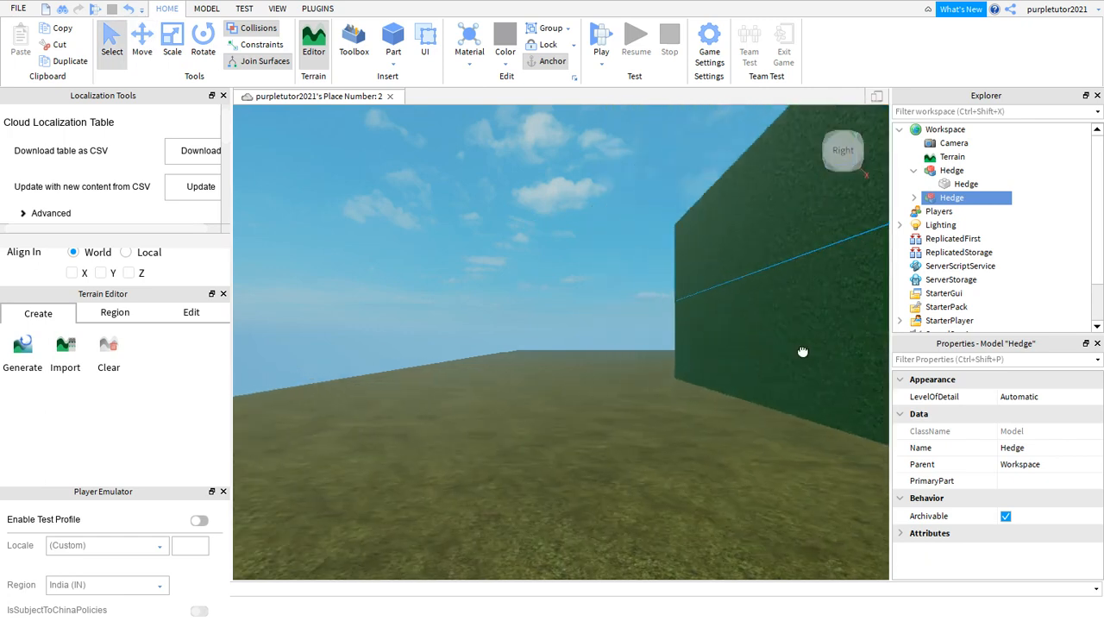
{"action": "key", "text": "d"}
{"action": "key", "text": "d"}
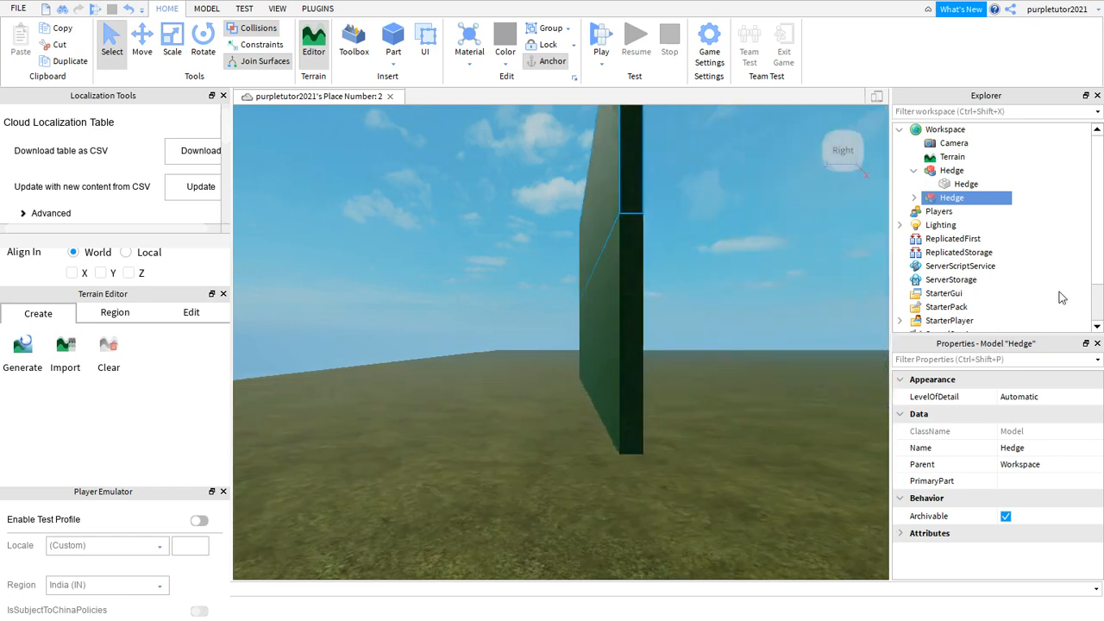
{"action": "key", "text": "s"}
{"action": "key", "text": "a"}
{"action": "key", "text": "q"}
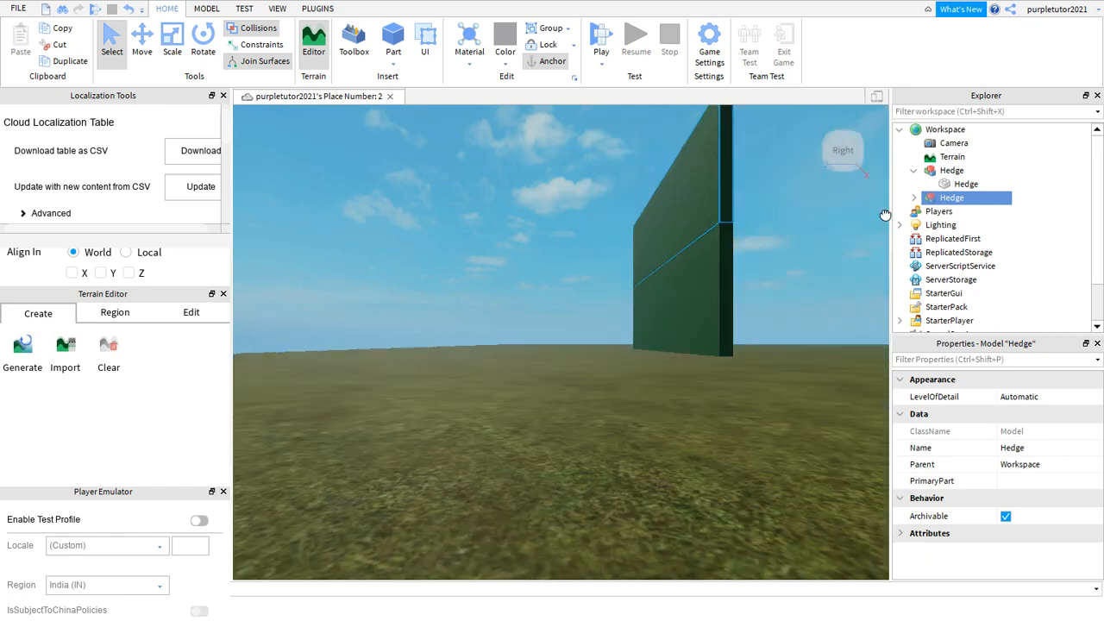
{"action": "left_click", "coordinate": [148, 50]}
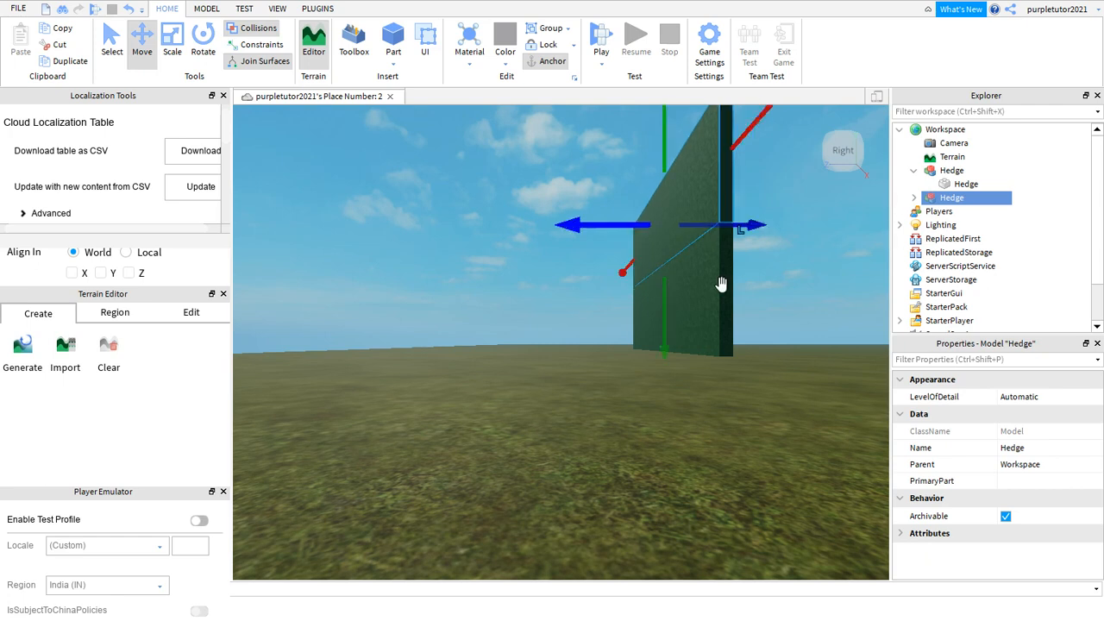
{"action": "left_click_drag", "start_coordinate": [722, 285], "coordinate": [613, 362]}
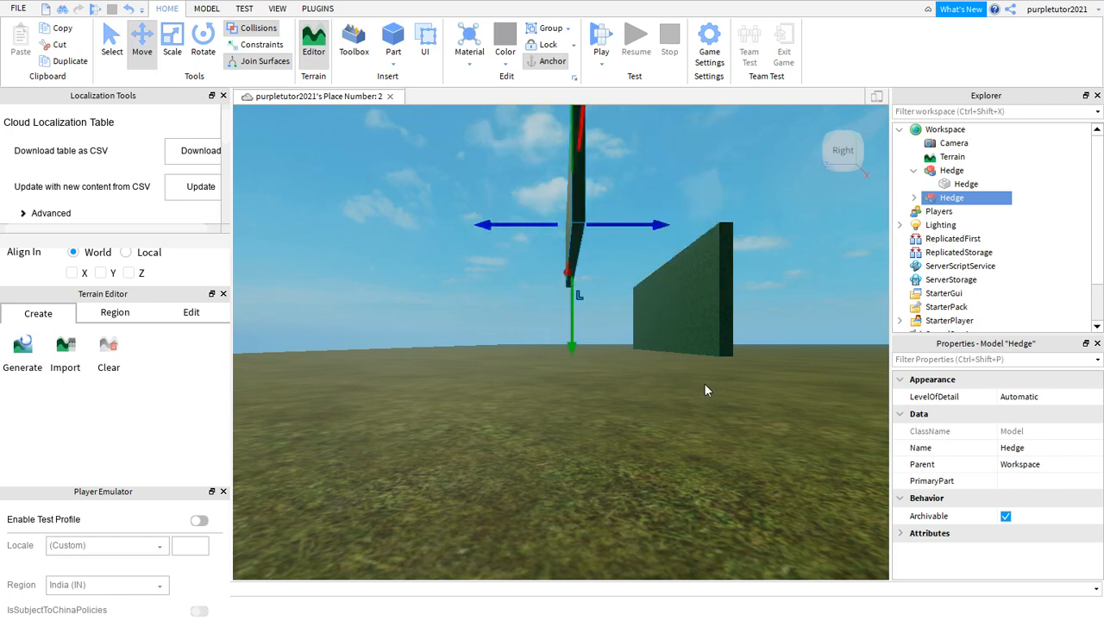
Step: Lower the duplicated hedge until it rests on the ground parallel to the original hedge
{"action": "left_click_drag", "start_coordinate": [572, 319], "coordinate": [572, 552]}
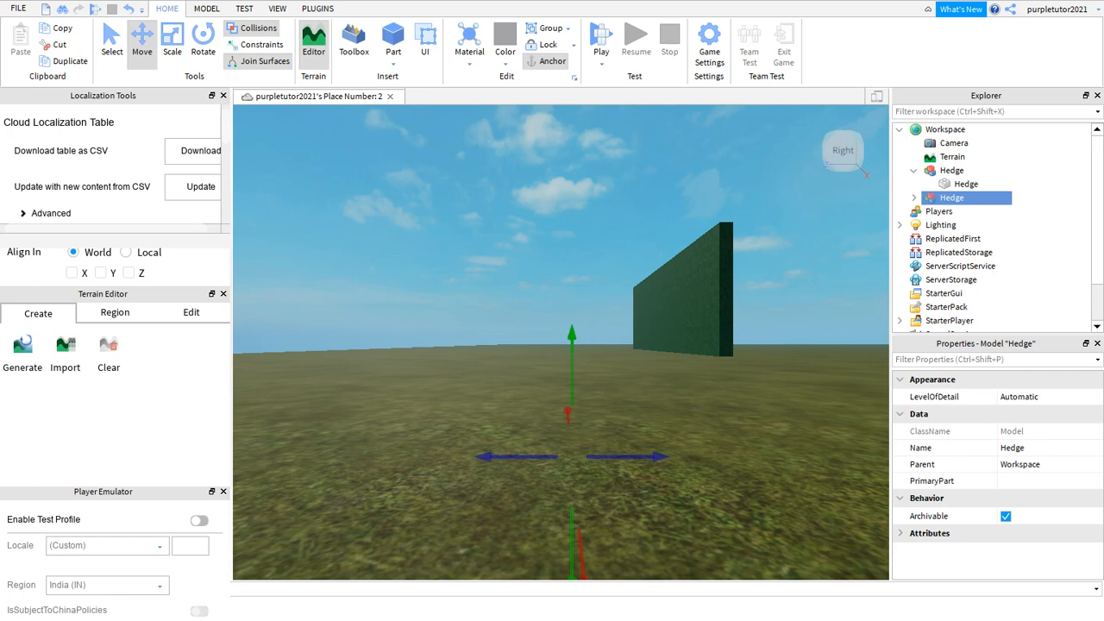
{"action": "key", "text": "ctrl+z"}
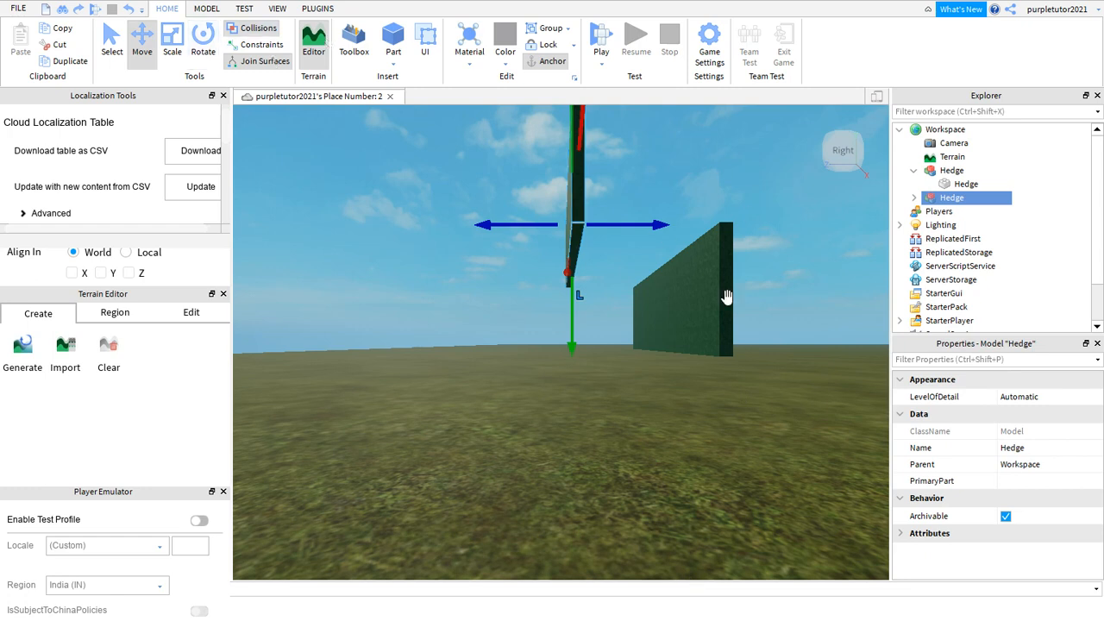
{"action": "left_click_drag", "start_coordinate": [722, 406], "coordinate": [736, 569]}
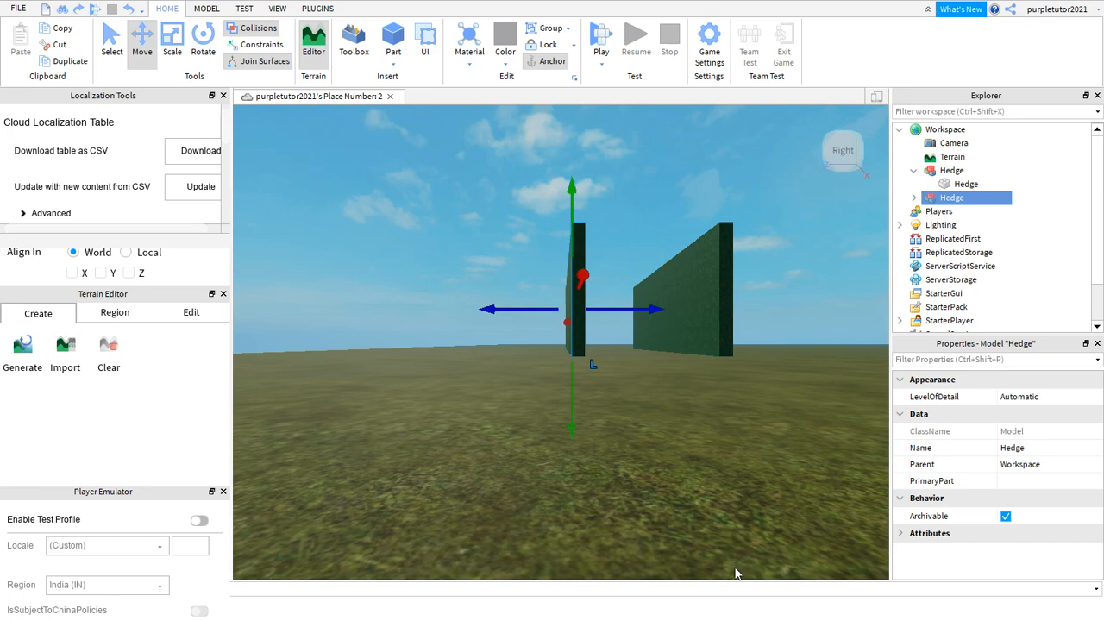
{"action": "key", "text": "d"}
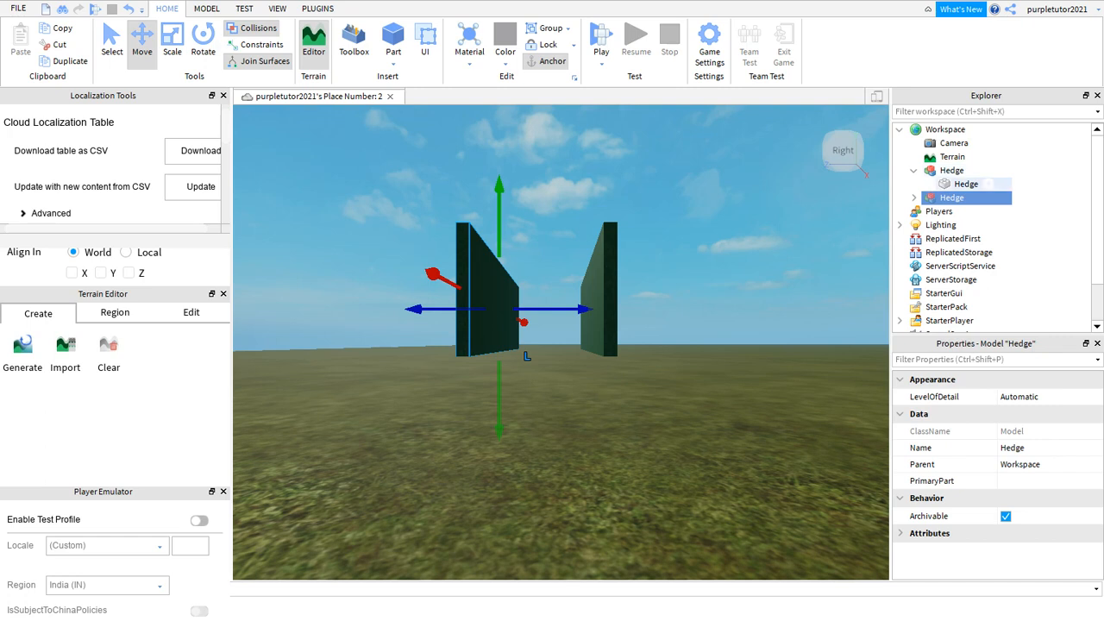
Step: Expand the duplicated Hedge model and select the Hedge part inside it
{"action": "left_click", "coordinate": [956, 197]}
{"action": "left_click", "coordinate": [956, 198]}
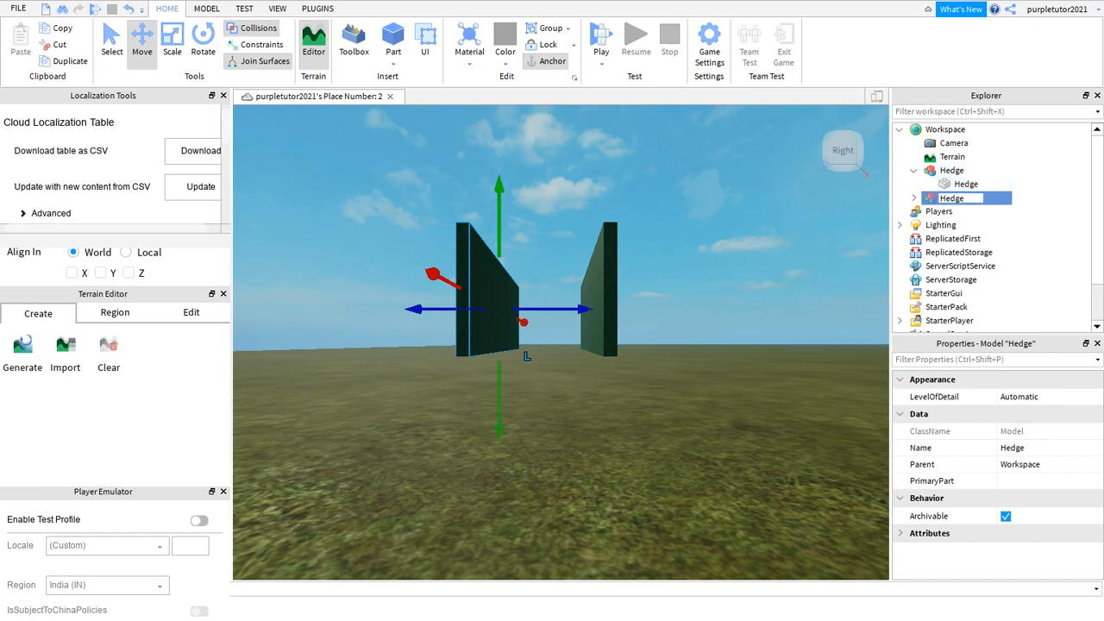
{"action": "left_click", "coordinate": [967, 225]}
{"action": "left_click", "coordinate": [954, 198]}
{"action": "left_click", "coordinate": [914, 197]}
{"action": "left_click", "coordinate": [966, 212]}
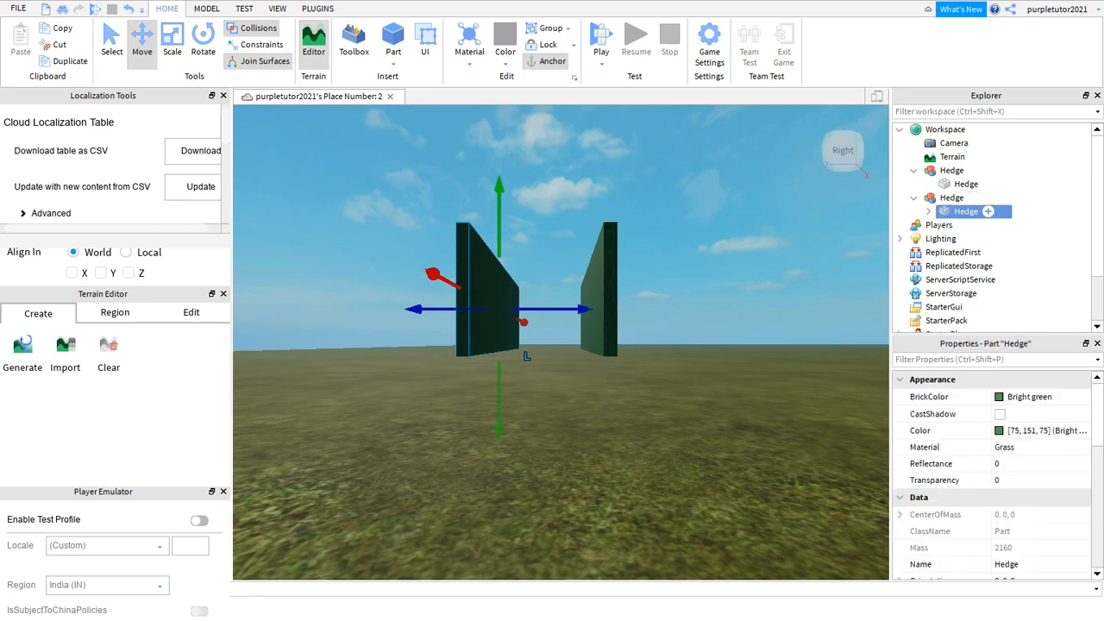
{"action": "left_click", "coordinate": [952, 198]}
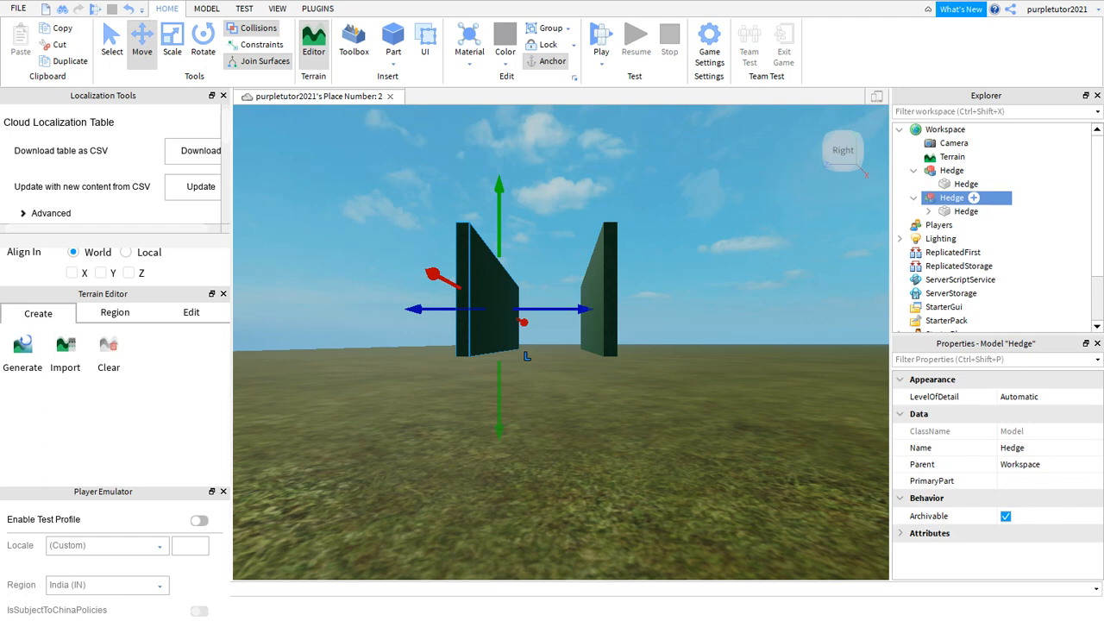
{"action": "left_click", "coordinate": [971, 211]}
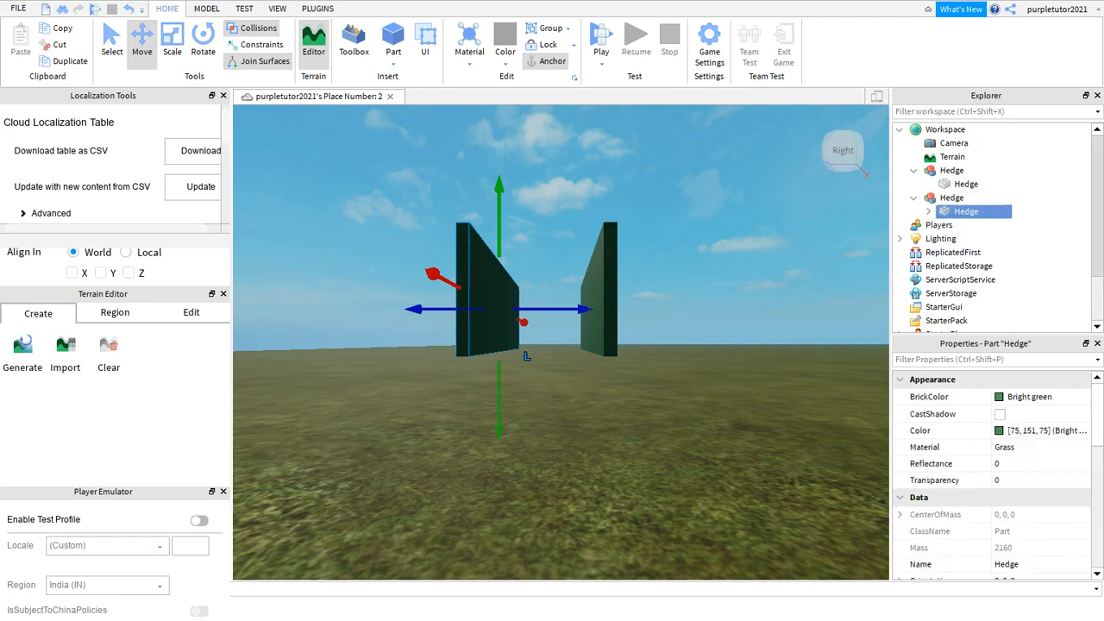
Step: Set the position of the duplicated Hedge part to X 10, Y 12 and Z 10
{"action": "scroll", "coordinate": [983, 211], "scroll_direction": "down", "scroll_amount": 3}
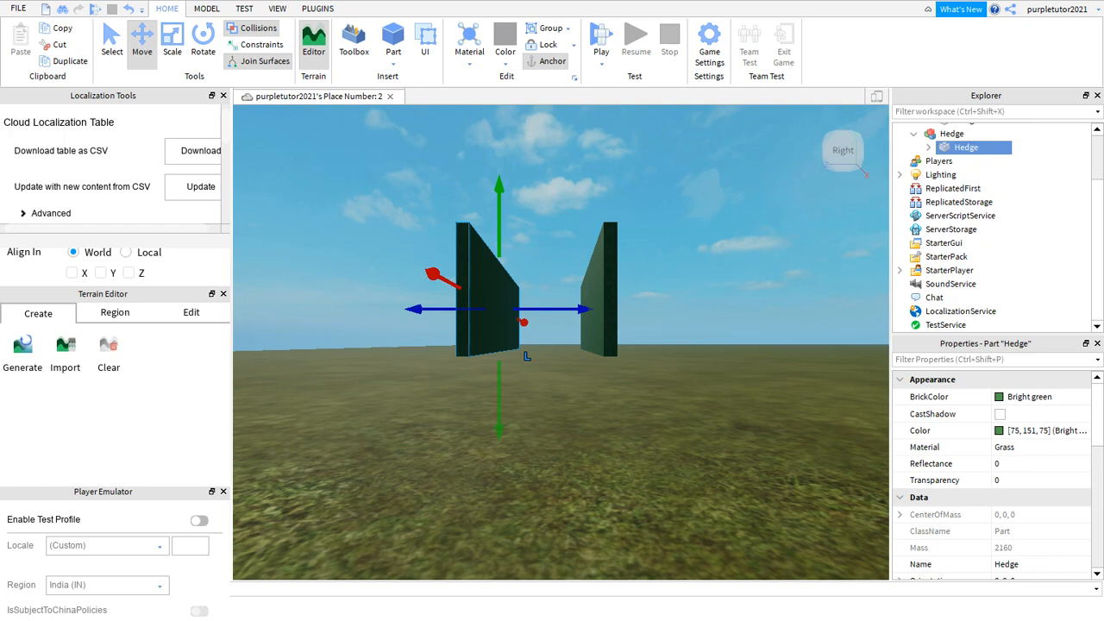
{"action": "scroll", "coordinate": [992, 475], "scroll_direction": "down", "scroll_amount": 10}
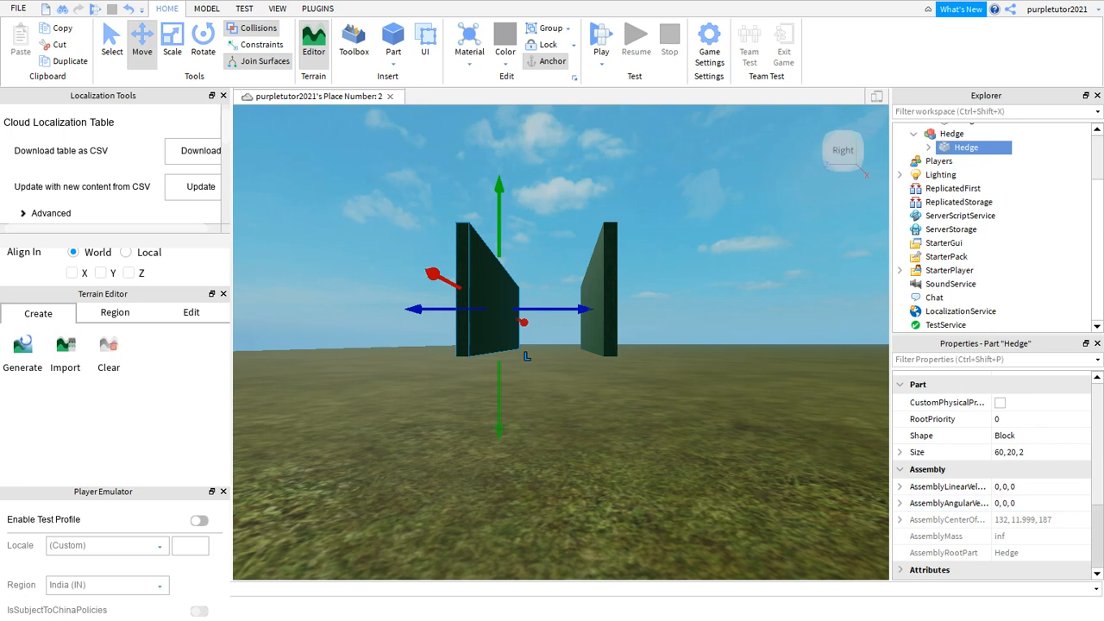
{"action": "scroll", "coordinate": [992, 474], "scroll_direction": "up", "scroll_amount": 3}
{"action": "scroll", "coordinate": [993, 438], "scroll_direction": "up", "scroll_amount": 5}
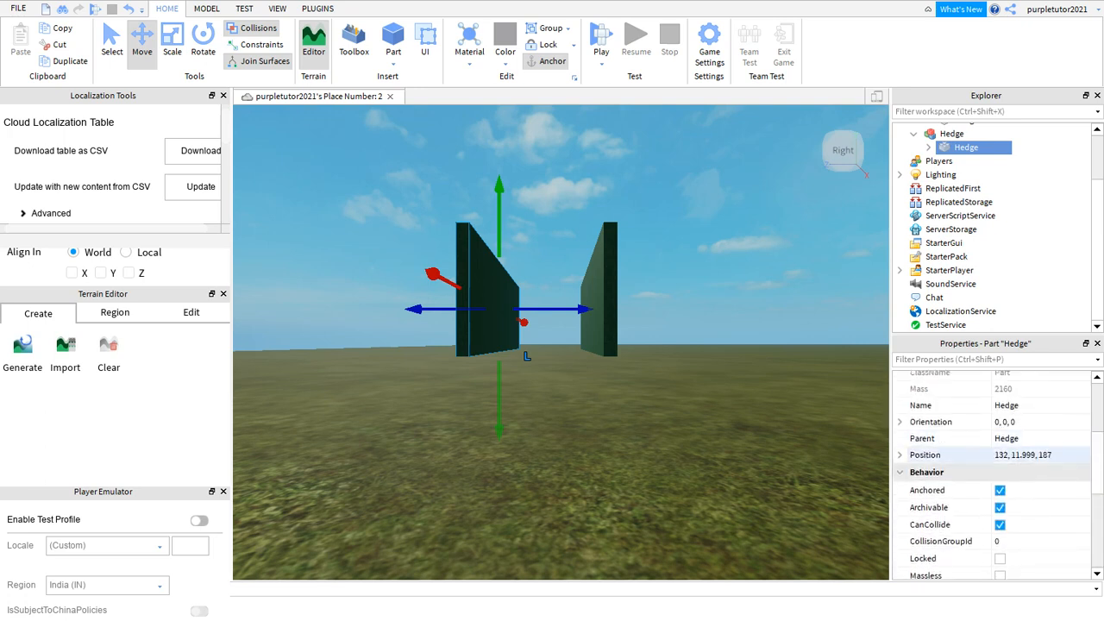
{"action": "left_click", "coordinate": [1024, 455]}
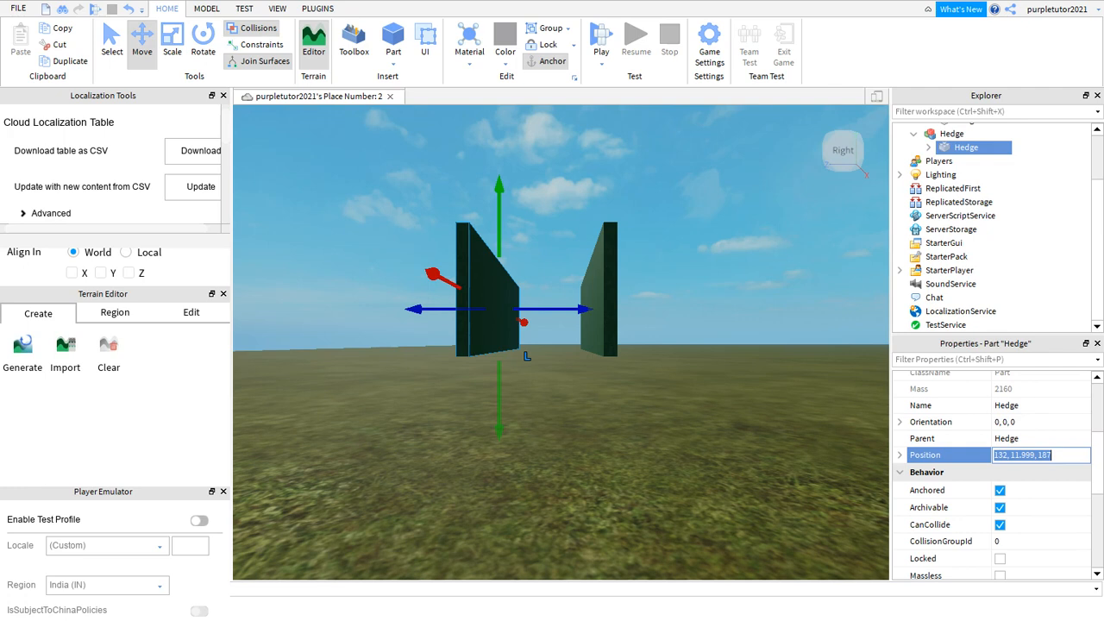
{"action": "left_click", "coordinate": [900, 455]}
{"action": "left_click", "coordinate": [1001, 471]}
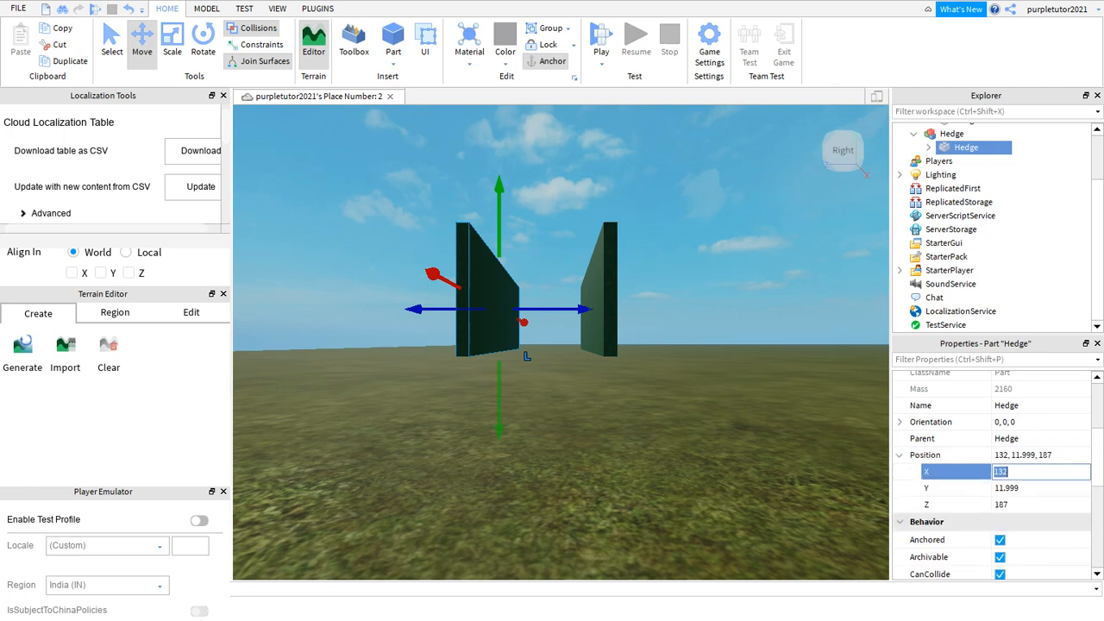
{"action": "key", "text": "BackSpace"}
{"action": "type", "text": "10"}
{"action": "key", "text": "Tab"}
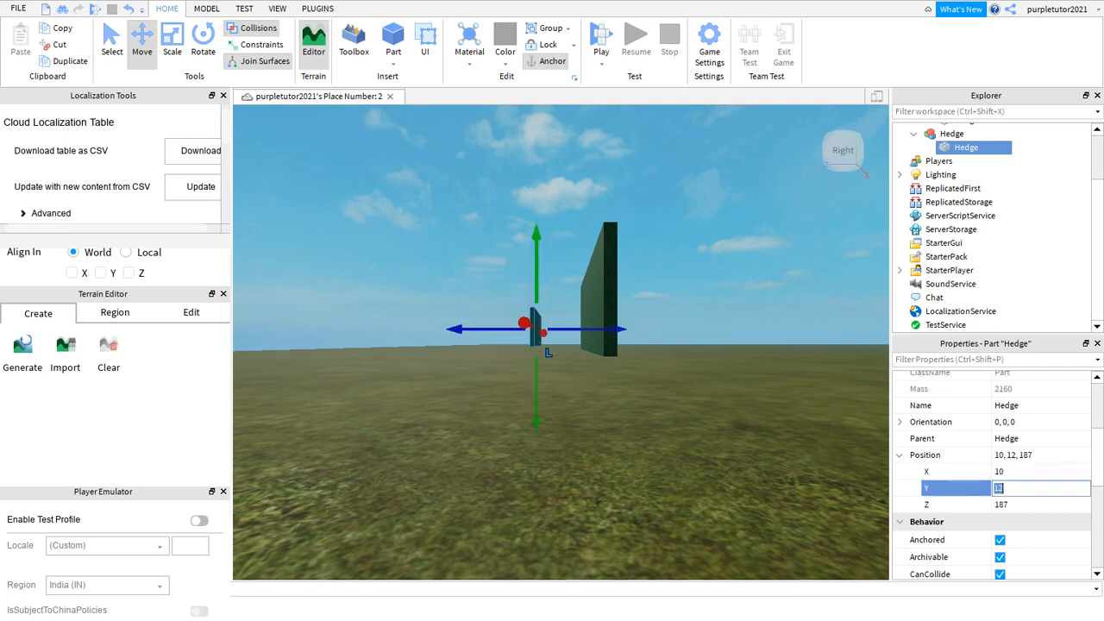
{"action": "type", "text": "9.5"}
{"action": "key", "text": "Tab"}
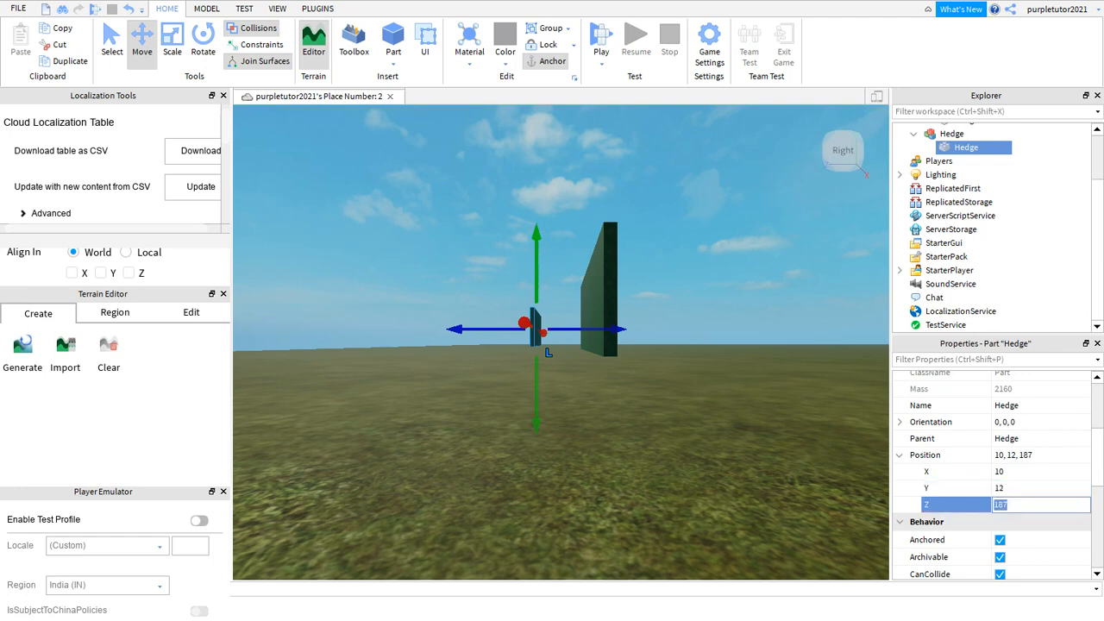
{"action": "type", "text": "10"}
{"action": "key", "text": "Return"}
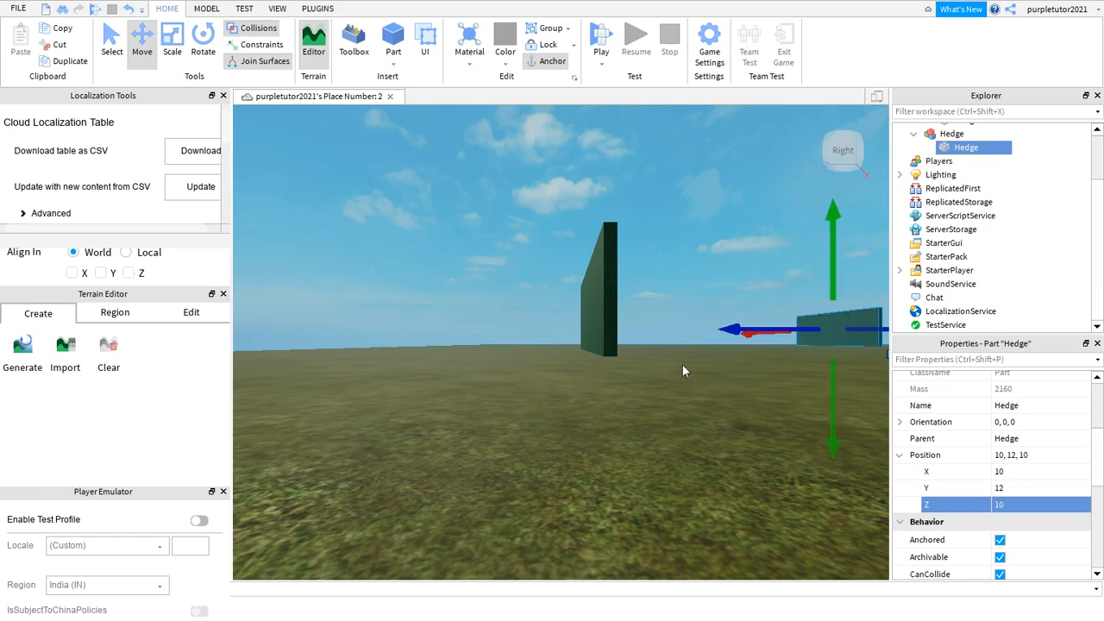
Step: Select the Hedge part inside the original Hedge model
{"action": "left_click", "coordinate": [606, 306]}
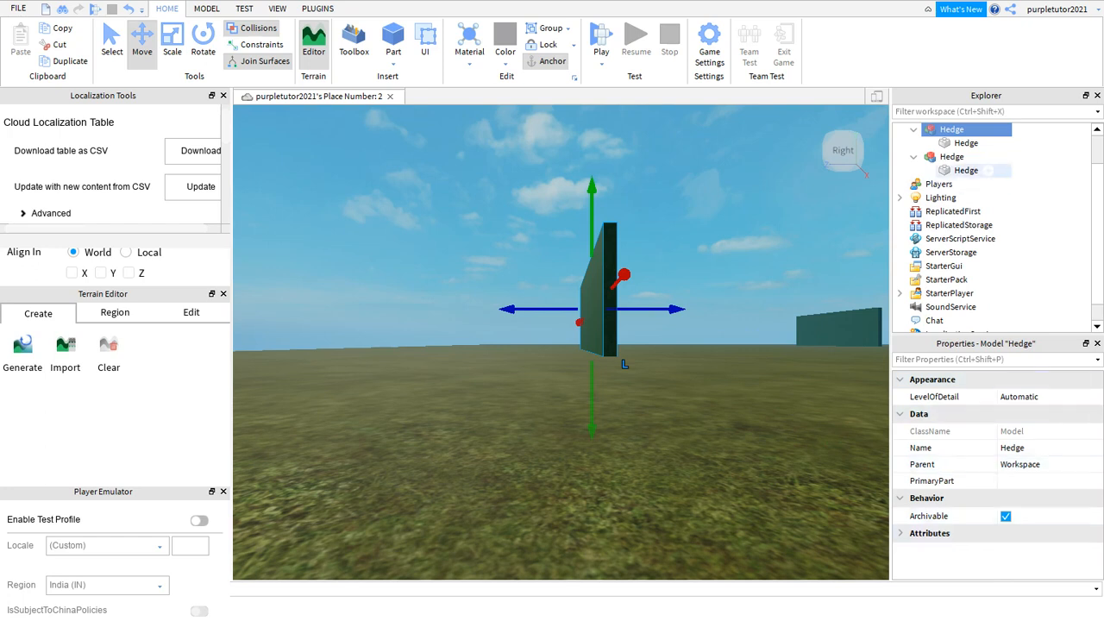
{"action": "left_click", "coordinate": [966, 144]}
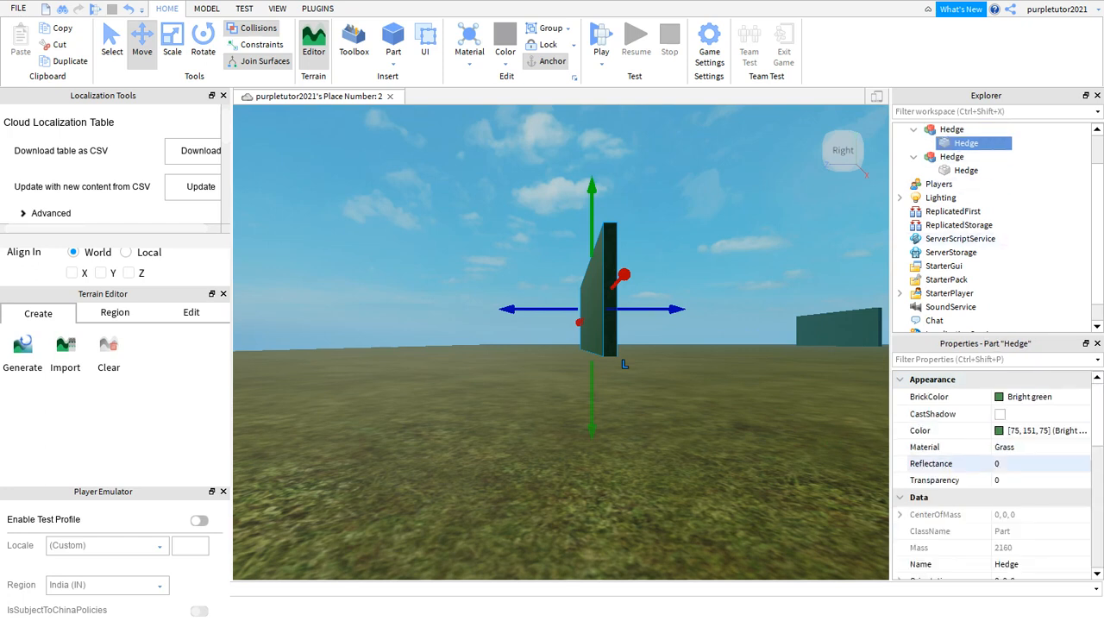